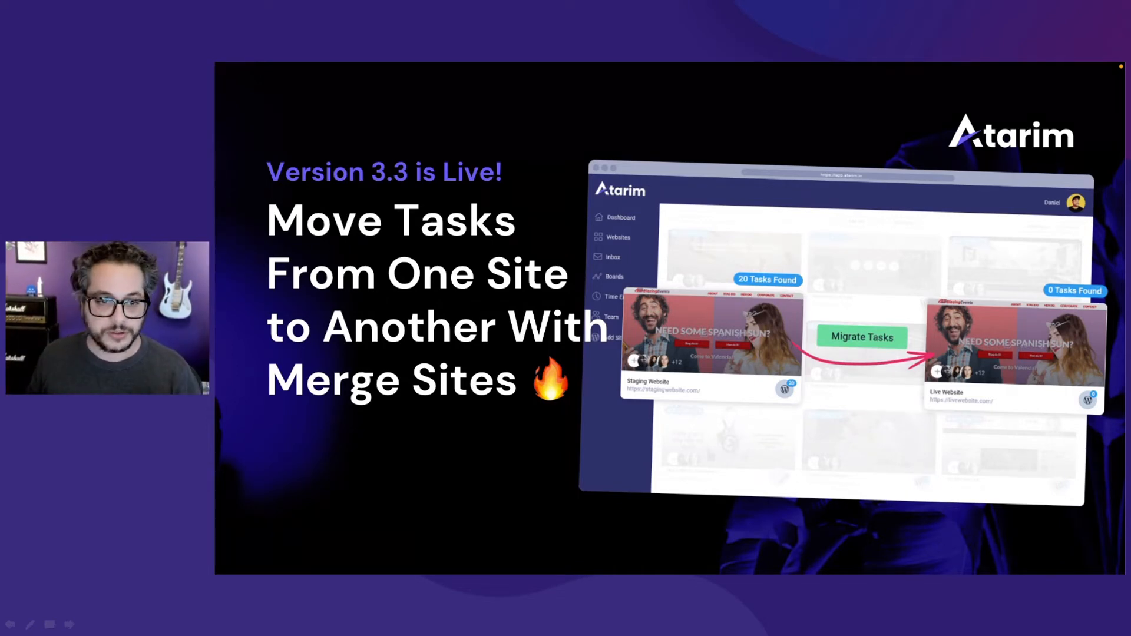
# Step: Set up a site merge from the Websites overview, with Apple as the source and Tiger Tournaments as the destination
pyautogui.moveTo(389, 301); pyautogui.dragTo(462, 74)
pyautogui.click(278, 214)
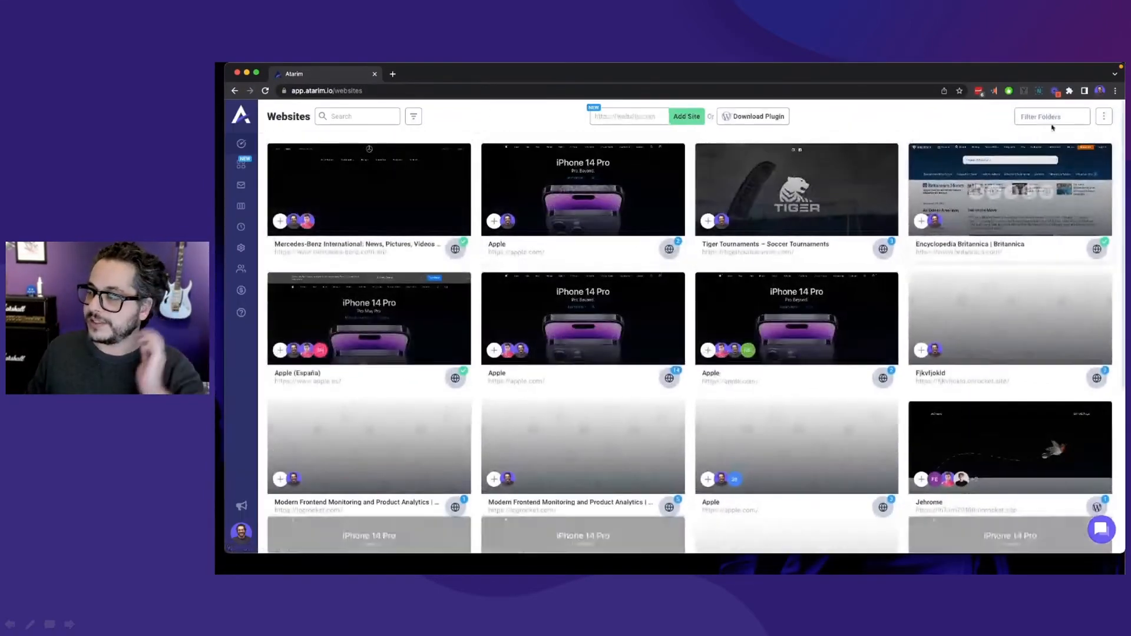
pyautogui.click(1105, 120)
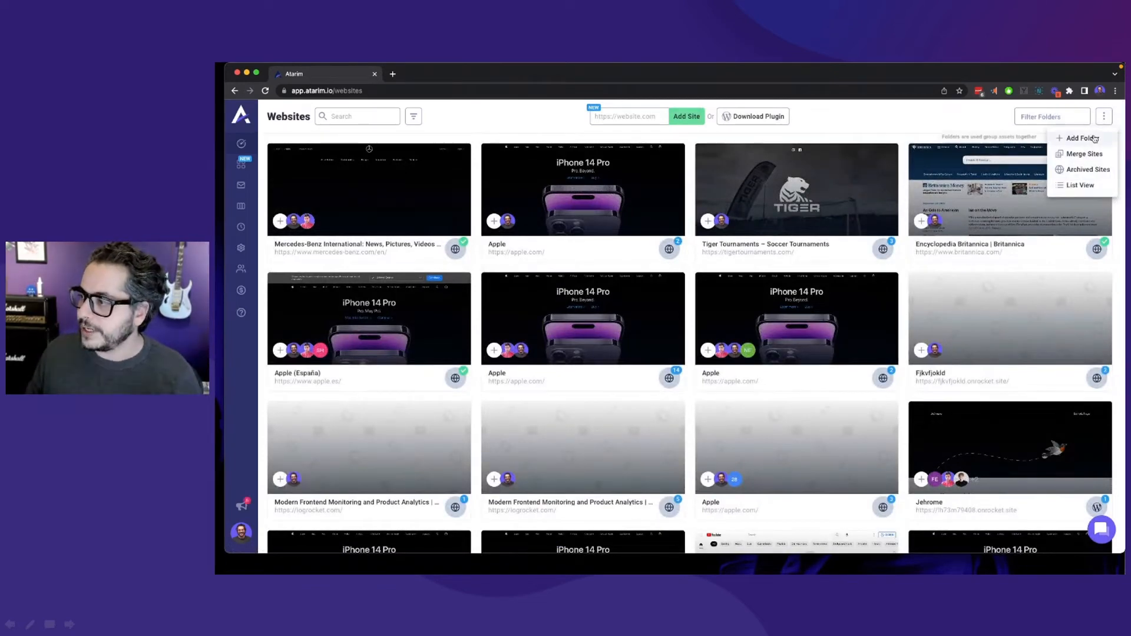
pyautogui.click(1087, 155)
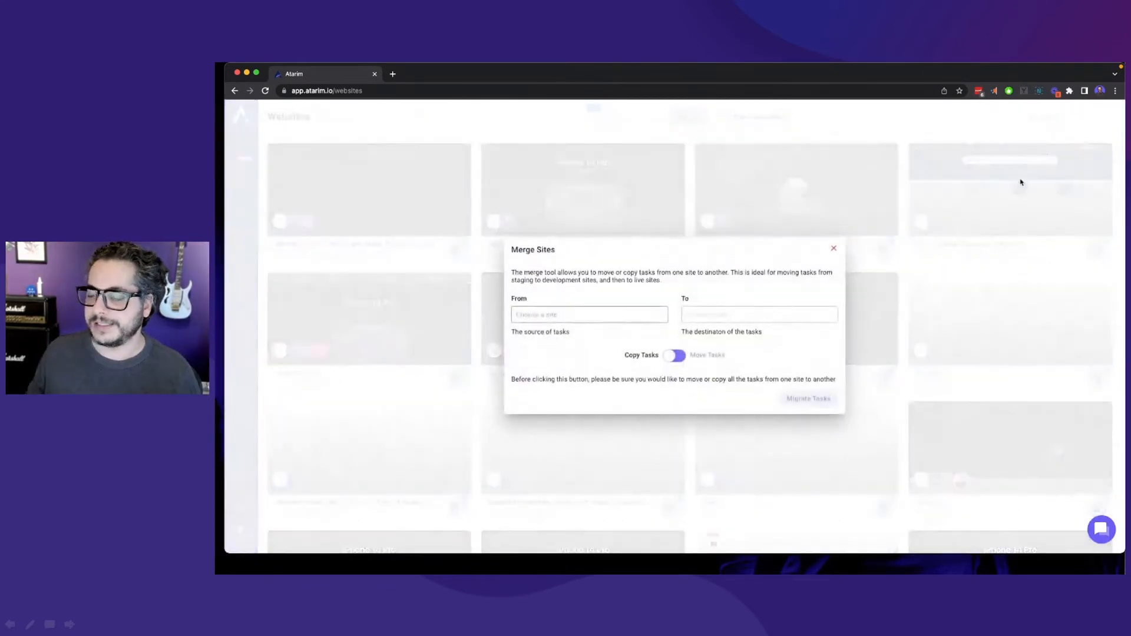
pyautogui.click(576, 319)
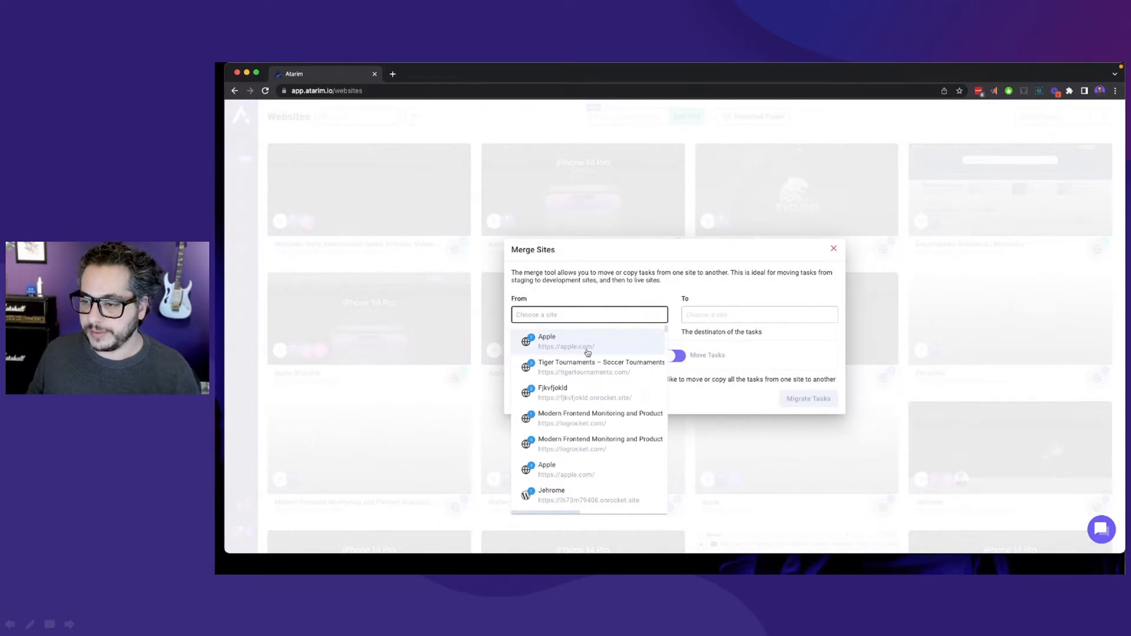
pyautogui.click(619, 341)
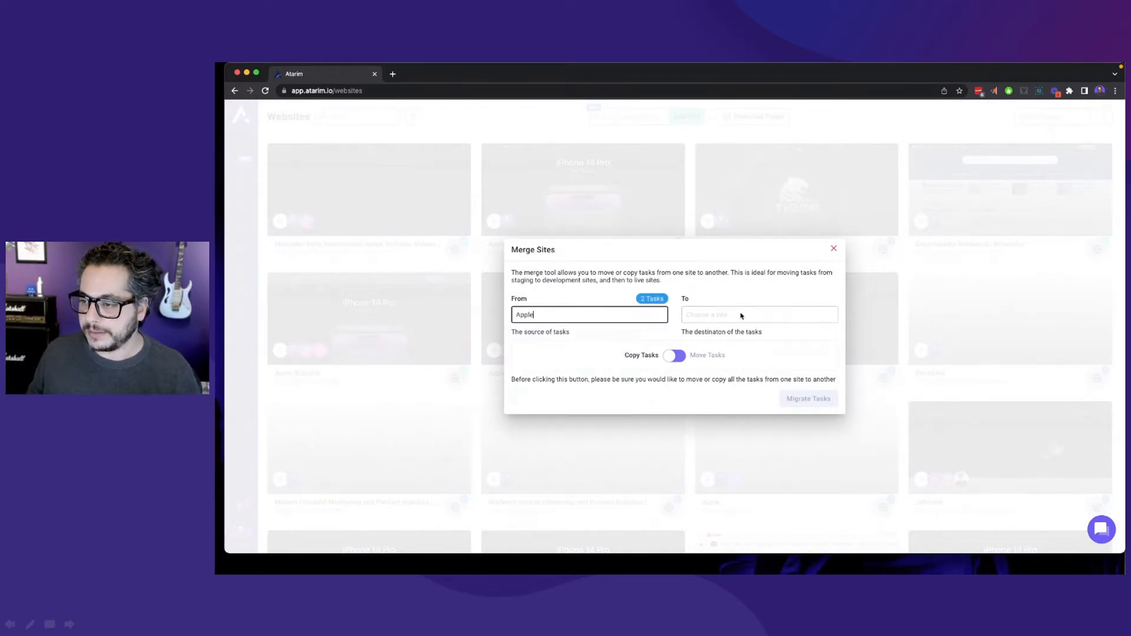
pyautogui.click(740, 315)
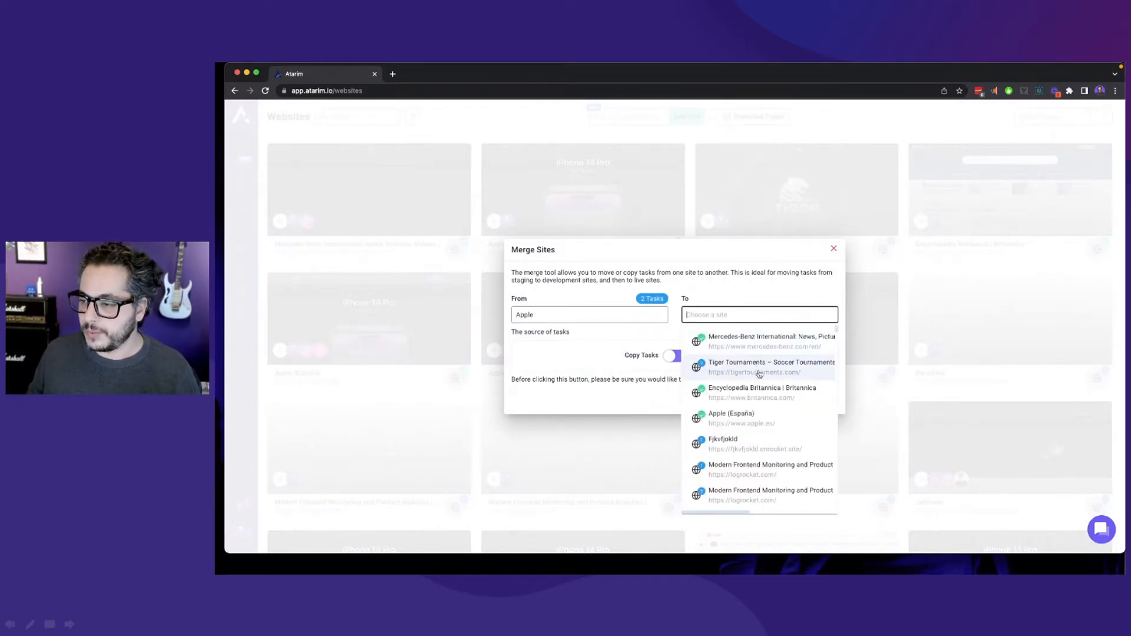
pyautogui.click(741, 365)
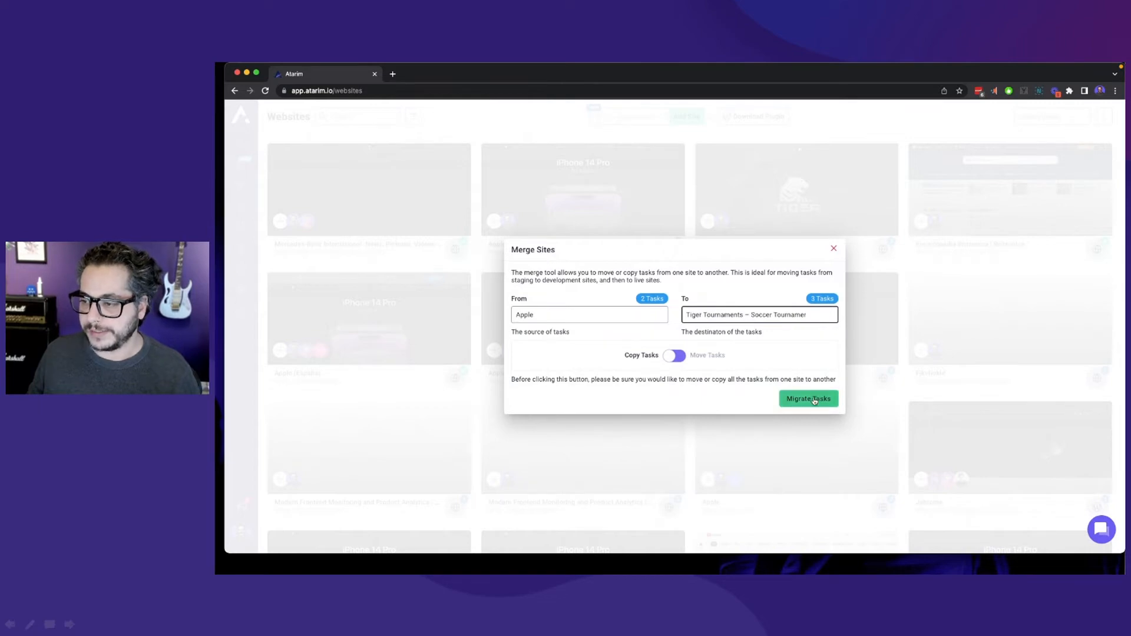
# Step: Try the Move Tasks mode, switch back to Copy Tasks, and close Merge Sites without migrating
pyautogui.click(678, 356)
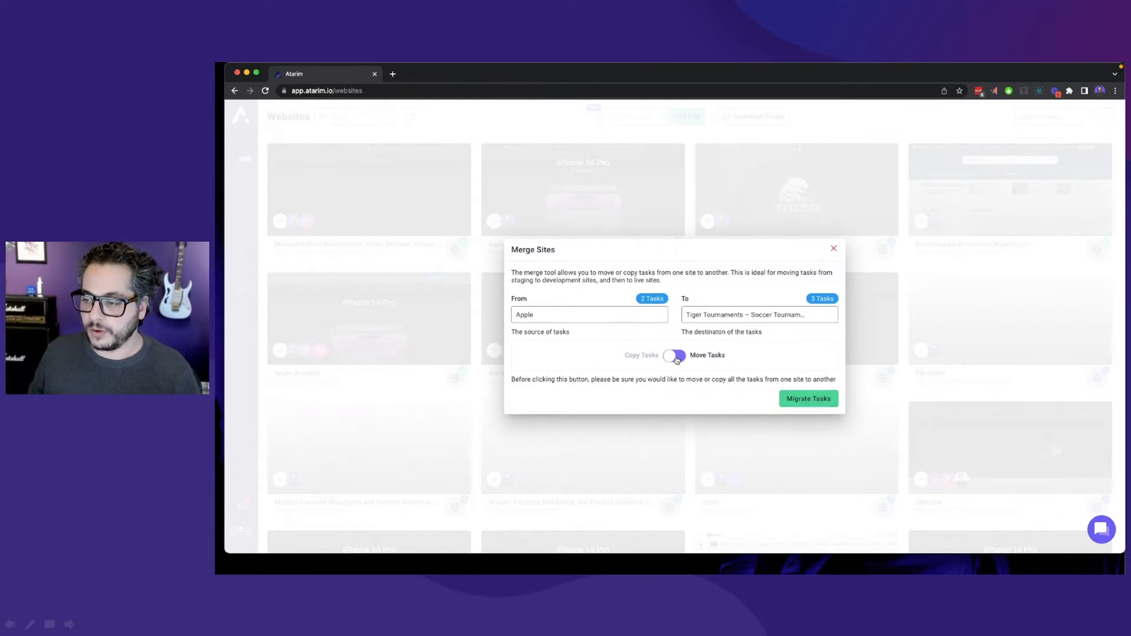
pyautogui.click(682, 357)
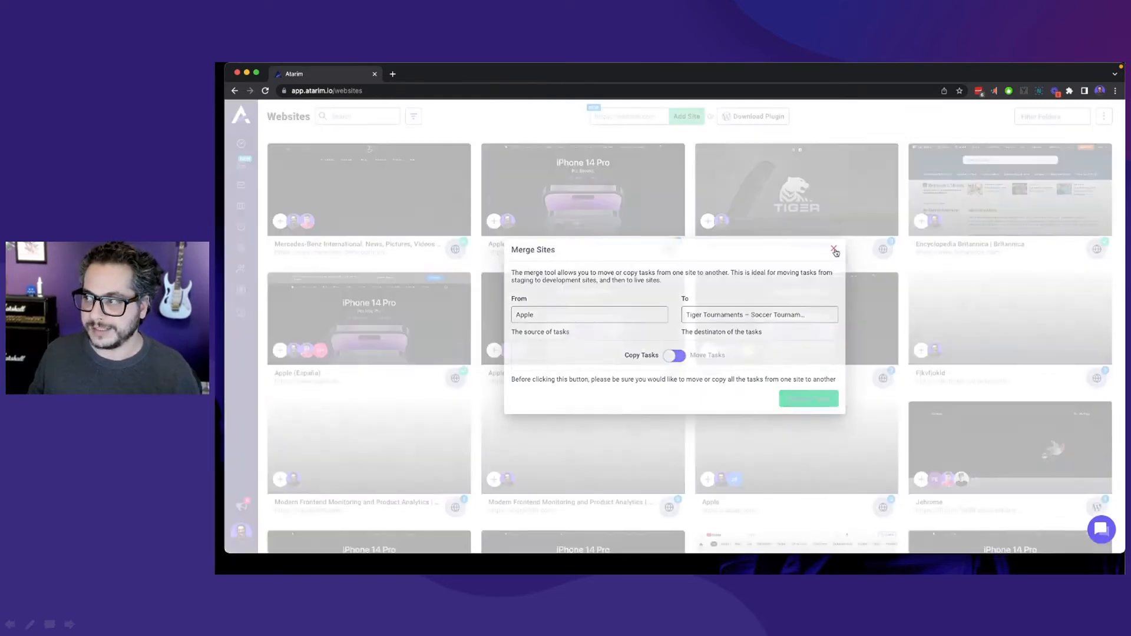
pyautogui.click(834, 249)
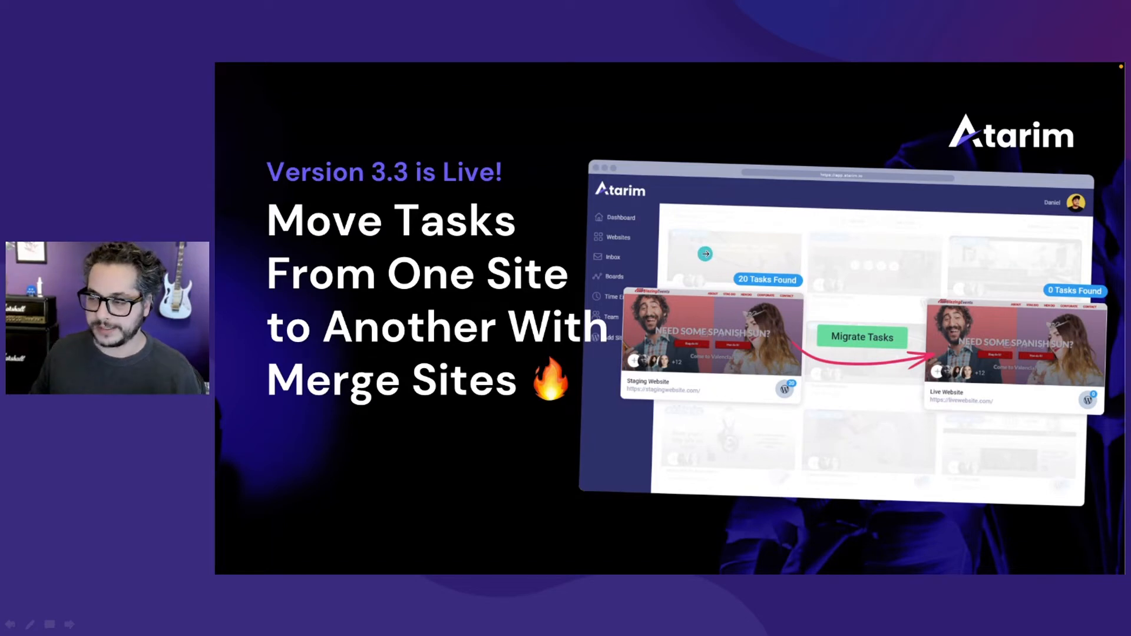
# Step: Return to the Websites overview and open the Apple site next to Mercedes-Benz in the collaboration view
pyautogui.click(705, 254)
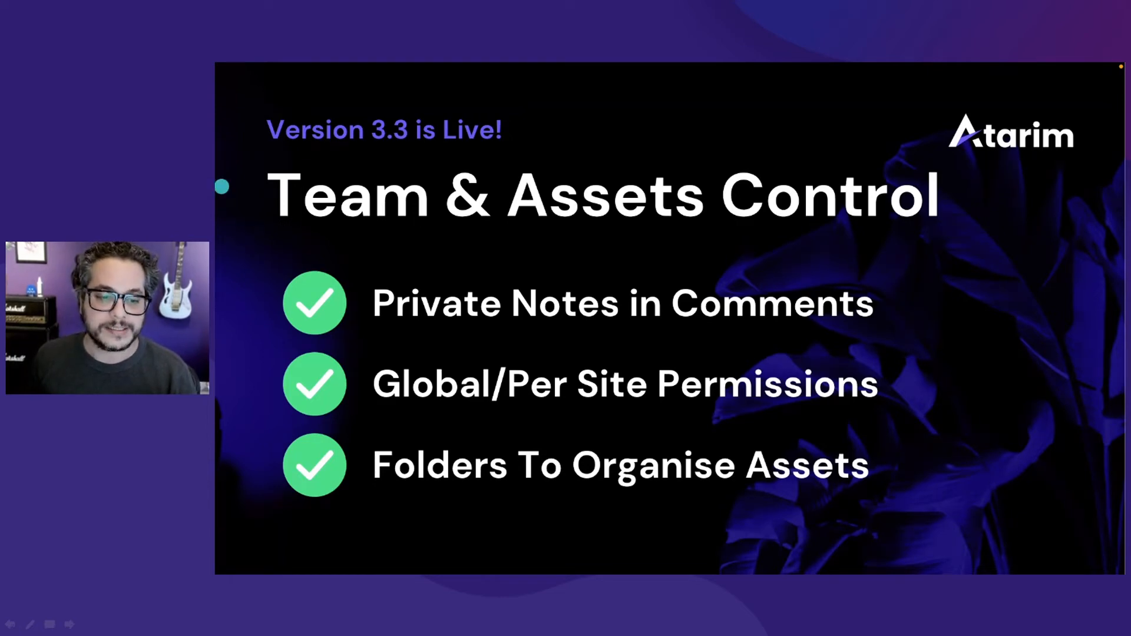
pyautogui.moveTo(217, 330); pyautogui.dragTo(981, 76)
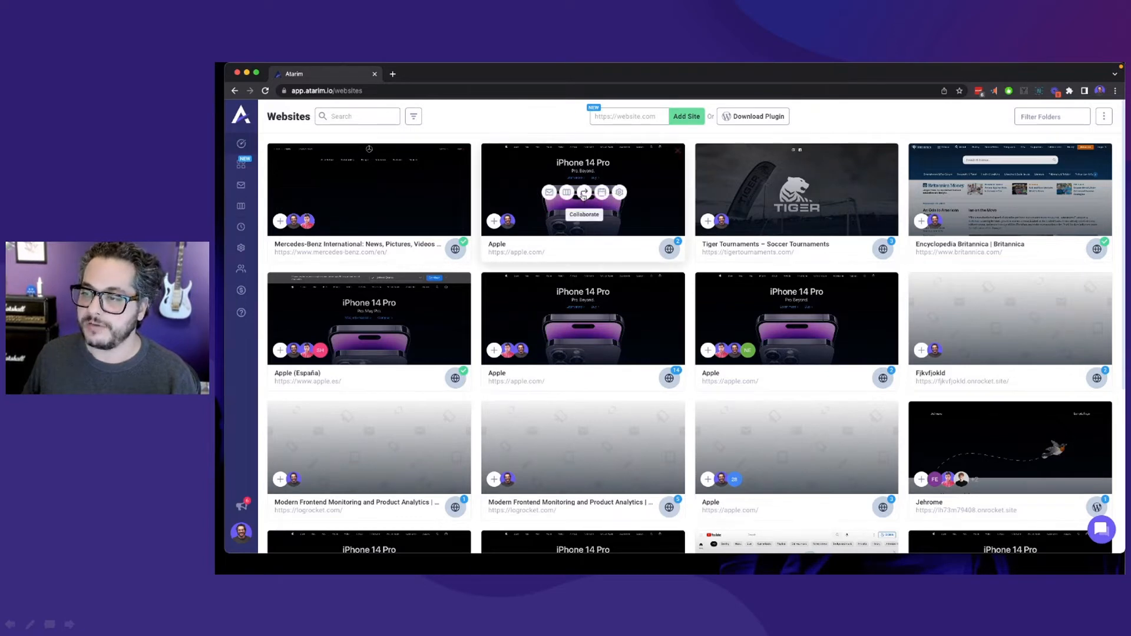
pyautogui.click(667, 218)
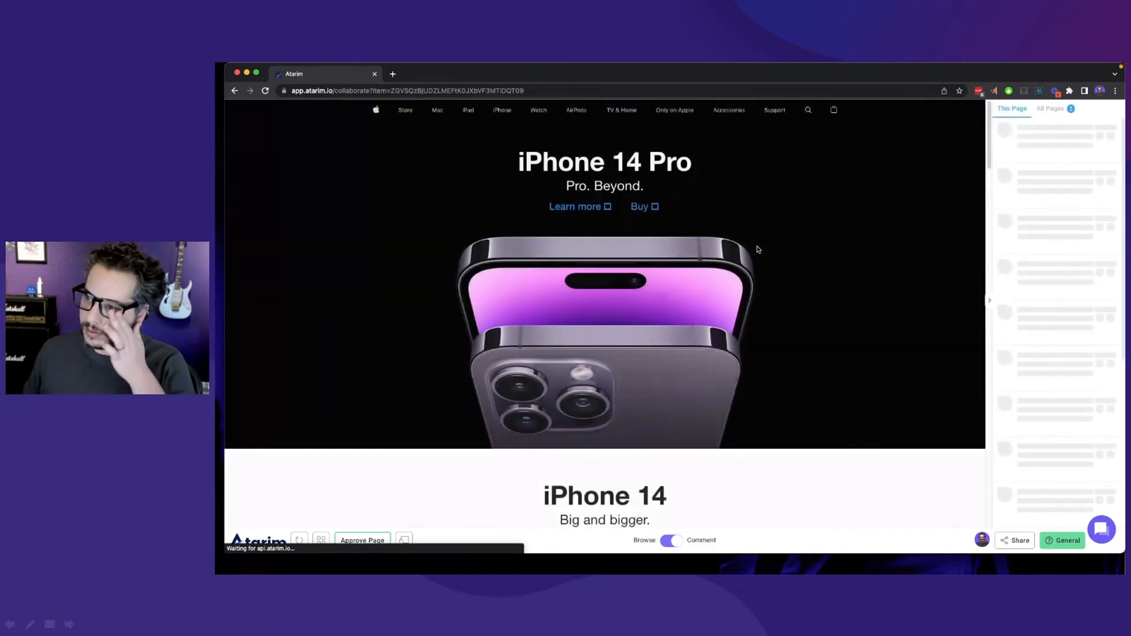
# Step: On the "Chagne this image" task pinned to the iPhone image, add the private note "Private Comment" and set the task as internal
pyautogui.click(614, 284)
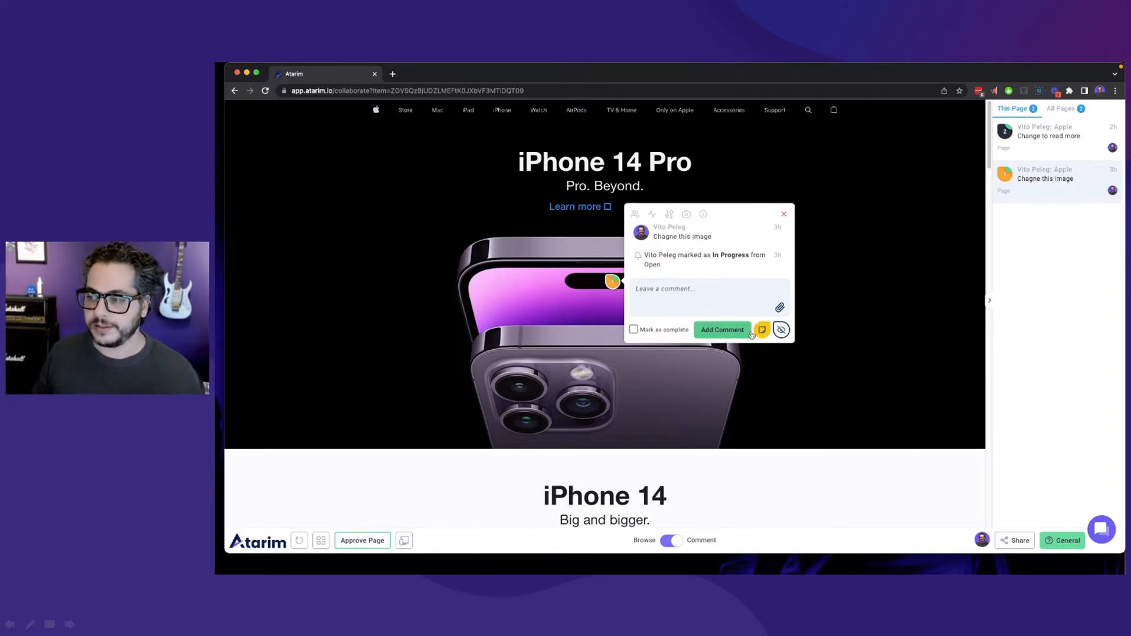
pyautogui.click(703, 289)
pyautogui.write('Private Co')
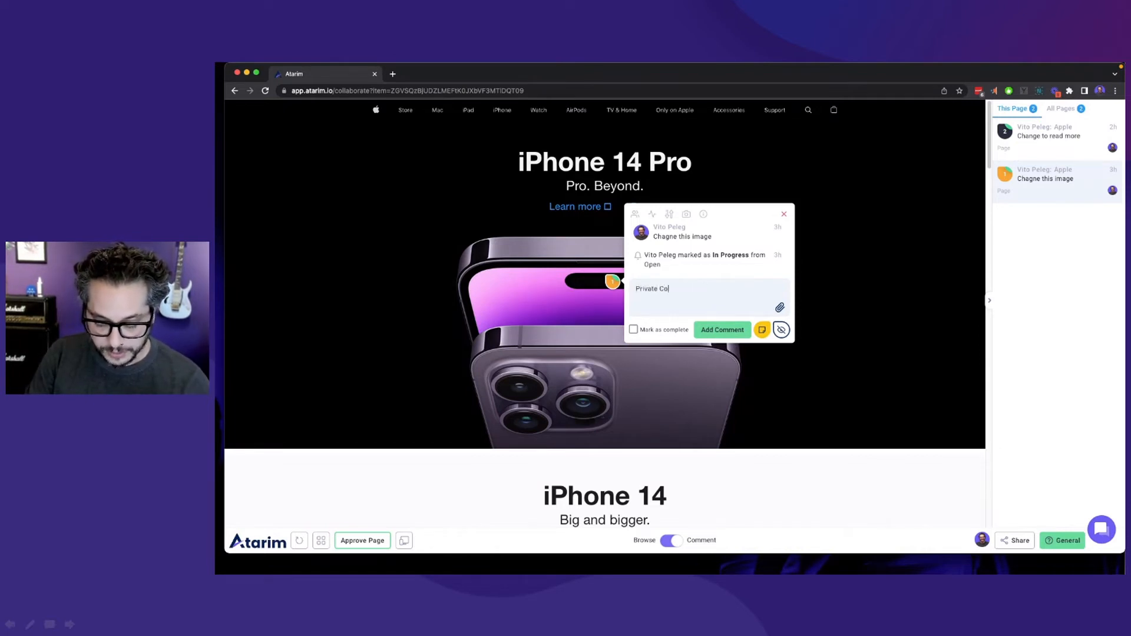
pyautogui.write('mment')
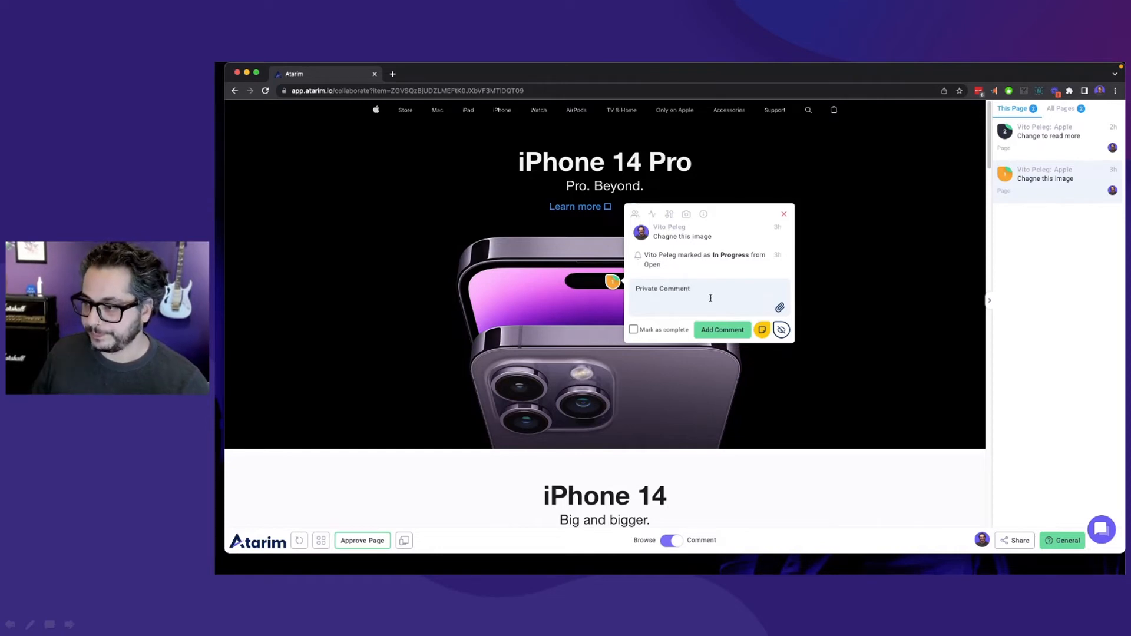
pyautogui.click(762, 329)
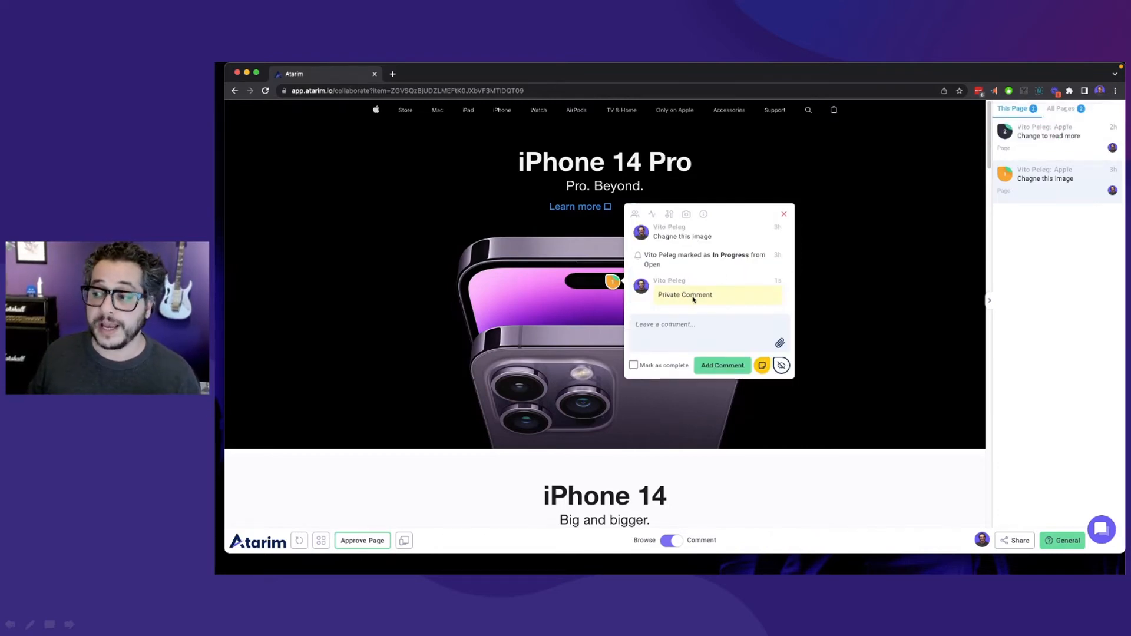
pyautogui.click(781, 367)
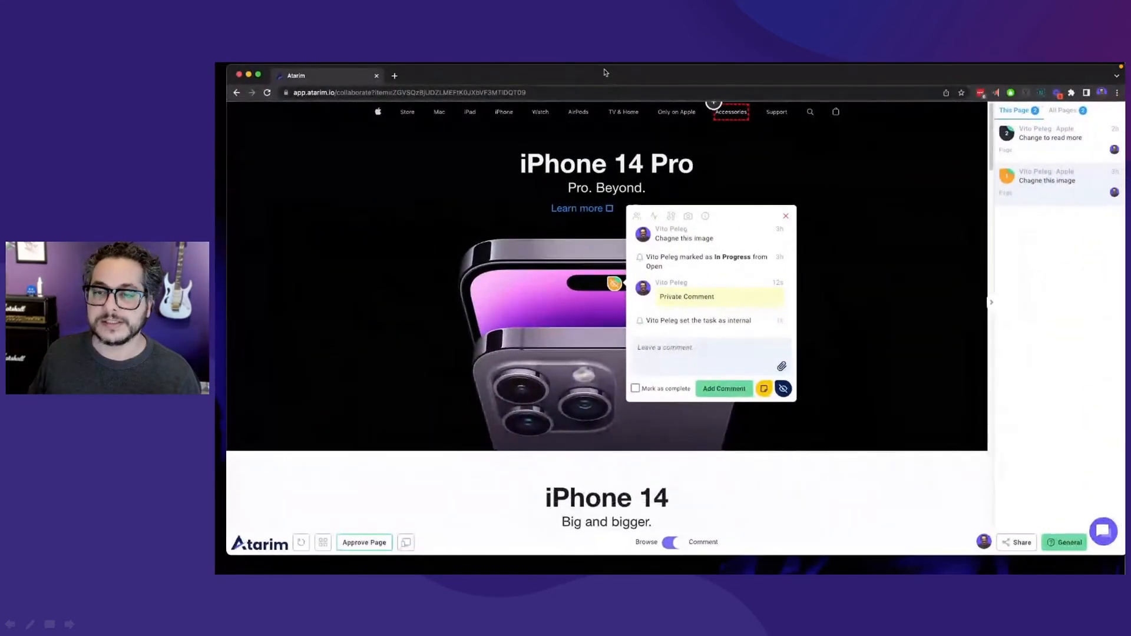
# Step: Go back to the Websites overview, turn off global settings for the same Apple site and display its Permissions Settings
pyautogui.click(323, 542)
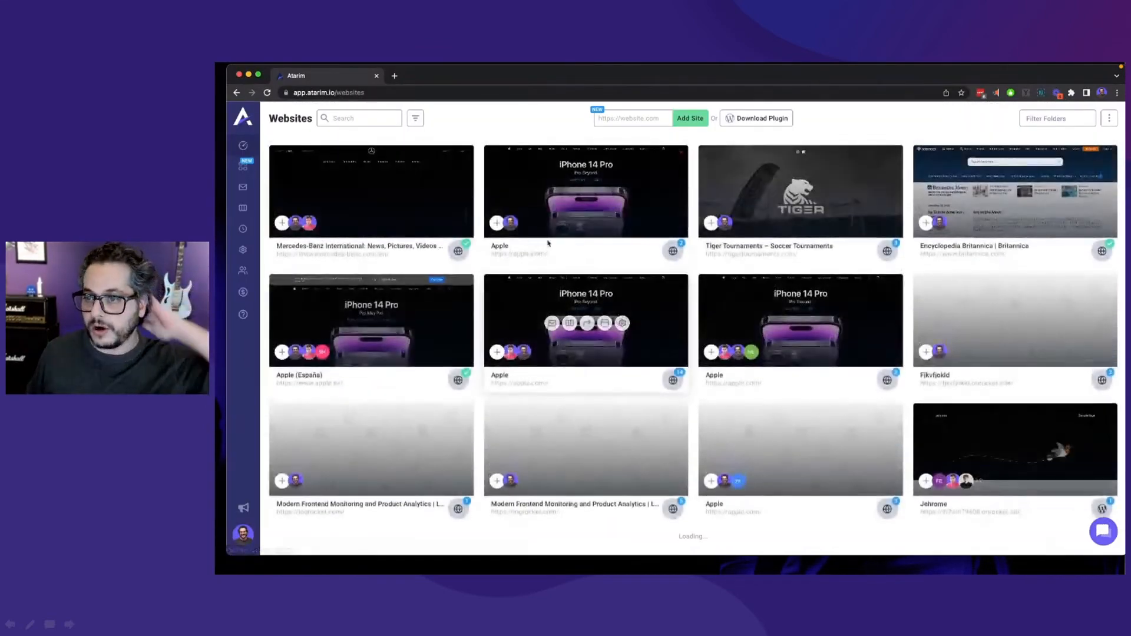
pyautogui.moveTo(590, 202)
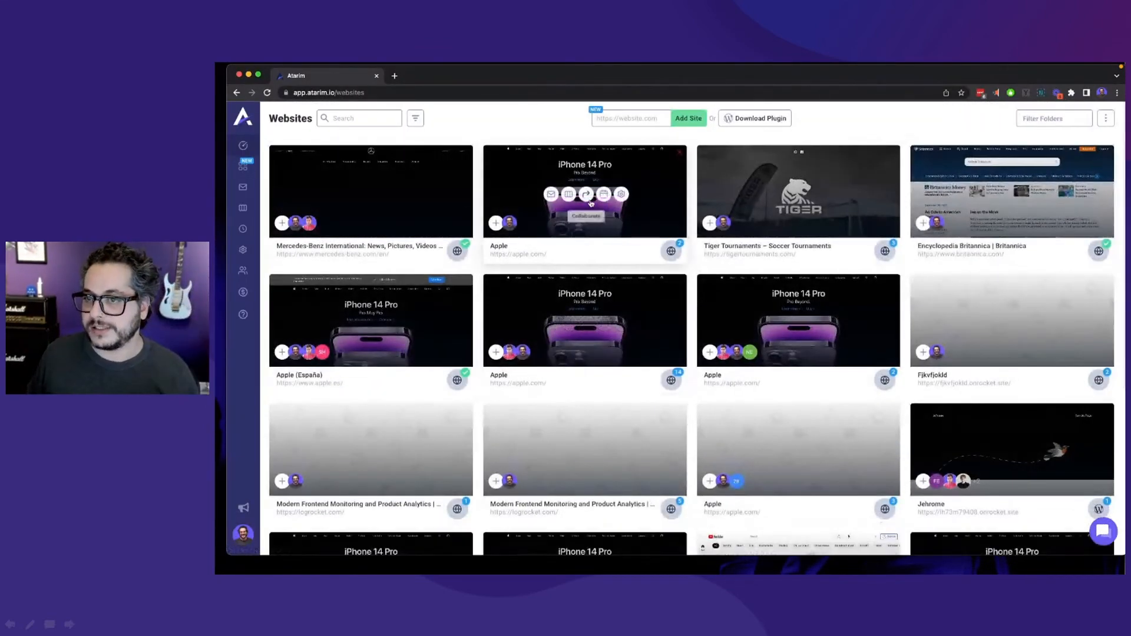
pyautogui.click(623, 194)
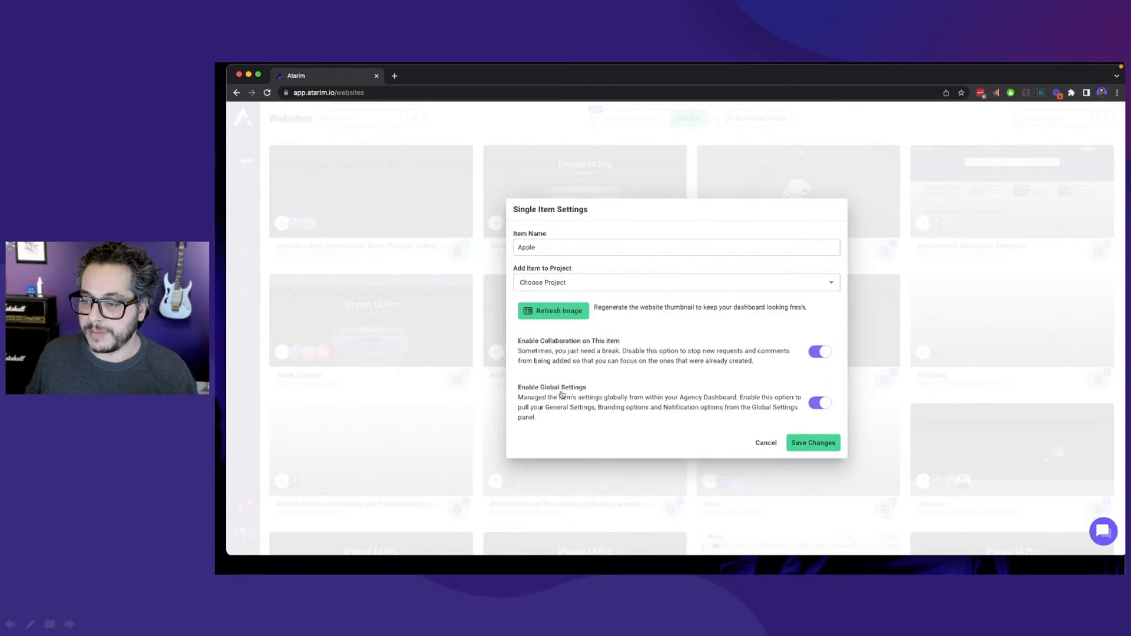
pyautogui.click(822, 404)
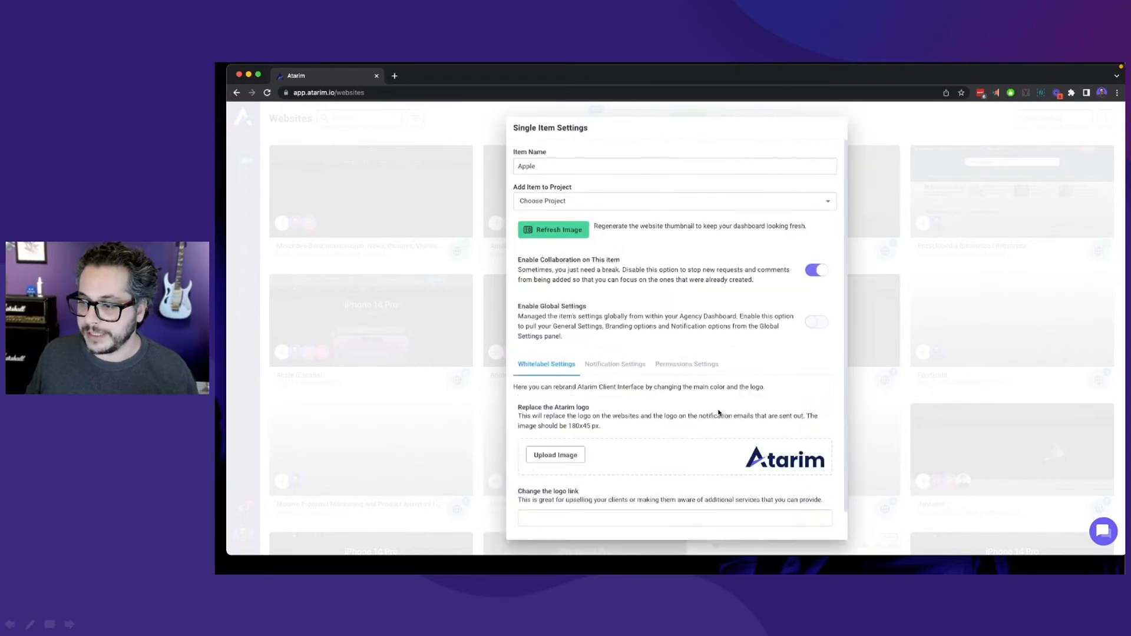
pyautogui.click(687, 365)
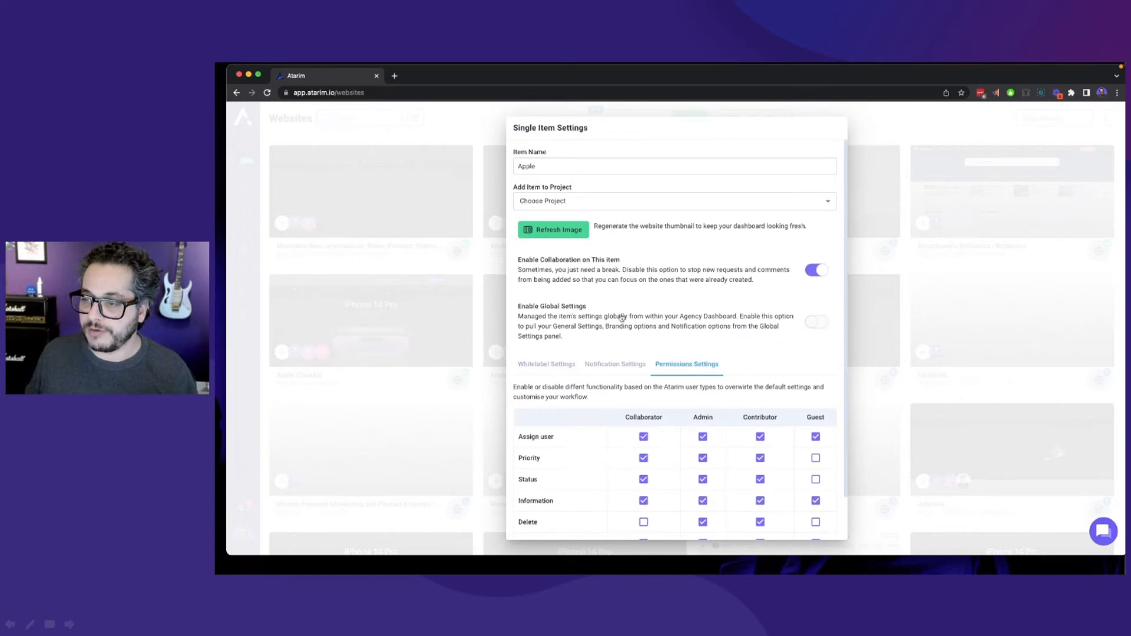
pyautogui.click(648, 357)
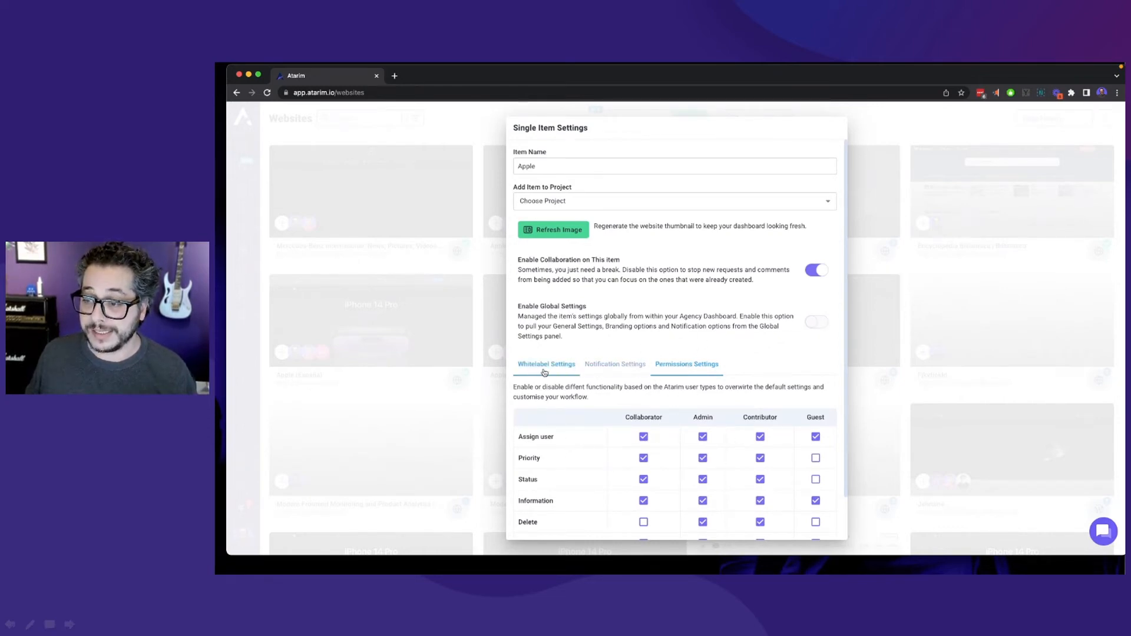
# Step: Review the site's permissions for each user role and discard the changes to the item settings
pyautogui.scroll(-2, 669, 427)
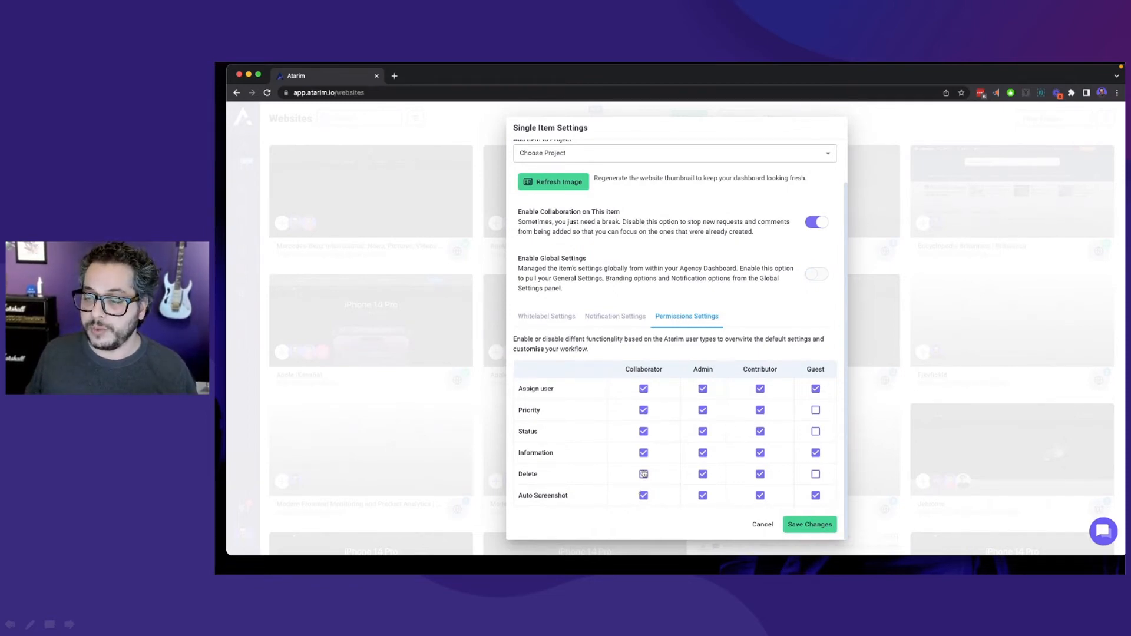
pyautogui.click(644, 474)
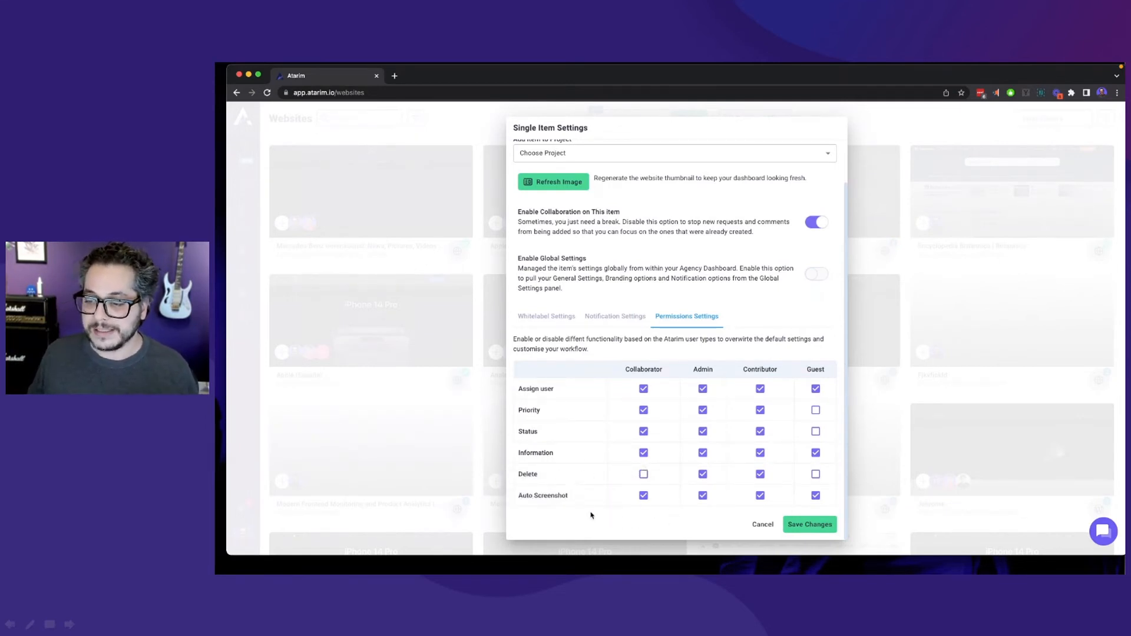
pyautogui.click(760, 525)
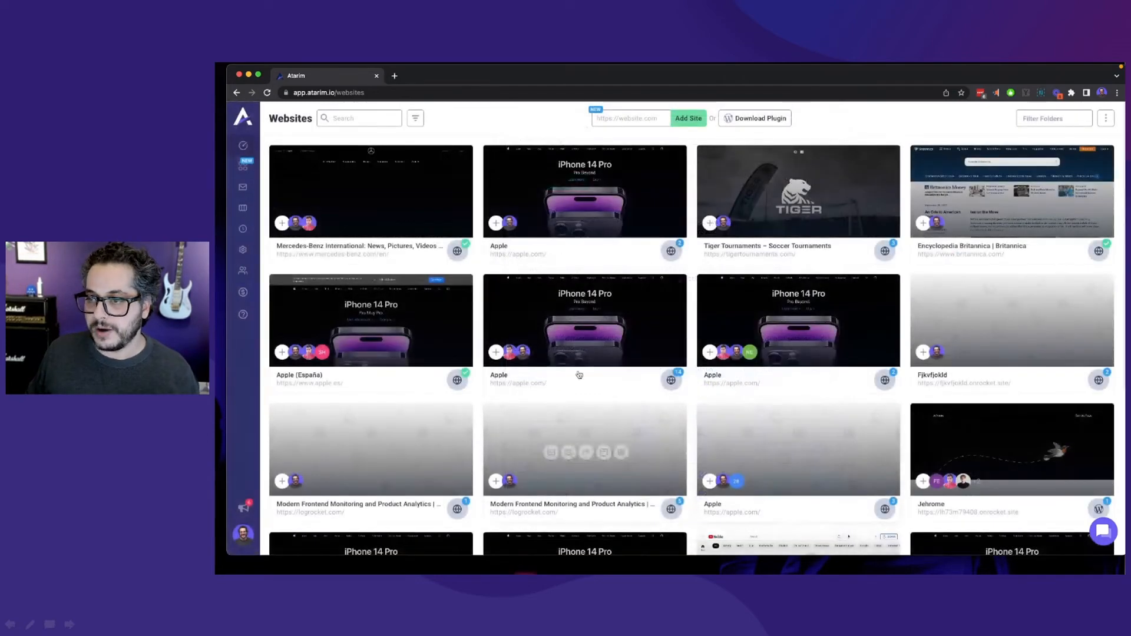
# Step: Open the Global Settings and examine the User Permissions for each role
pyautogui.click(246, 252)
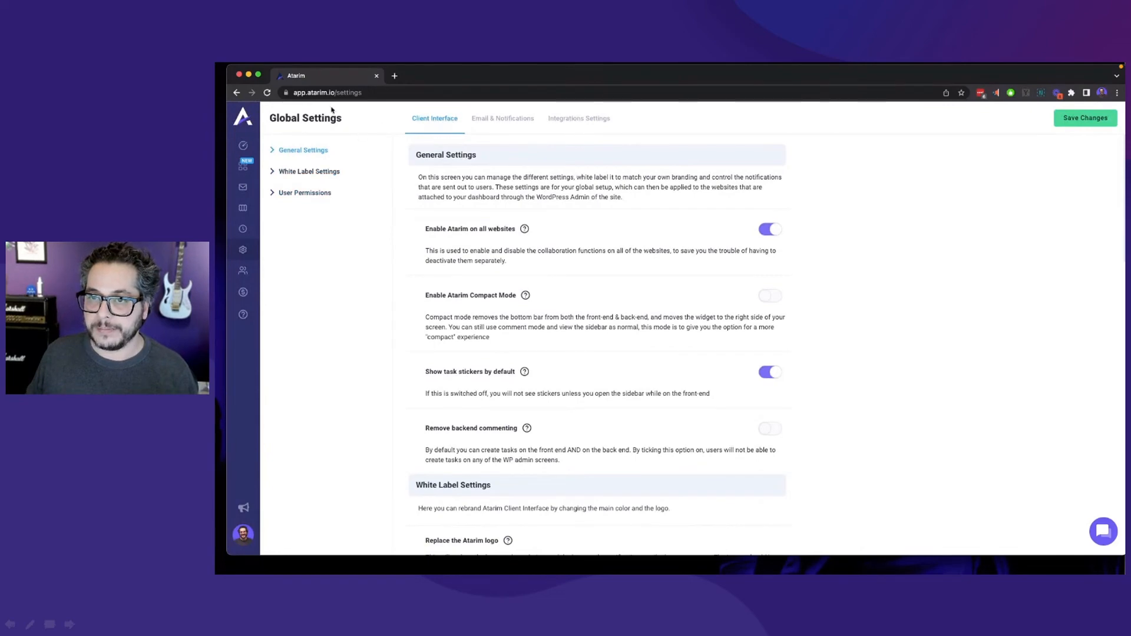
pyautogui.click(324, 196)
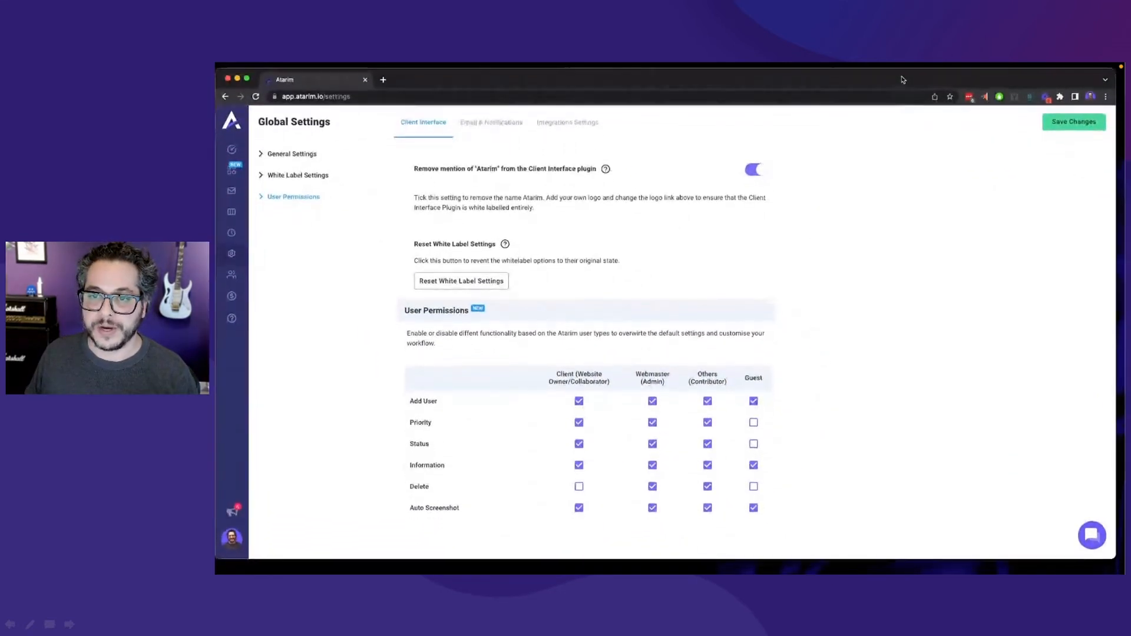
# Step: Open the dashboard to check the website and team member usage
pyautogui.click(232, 165)
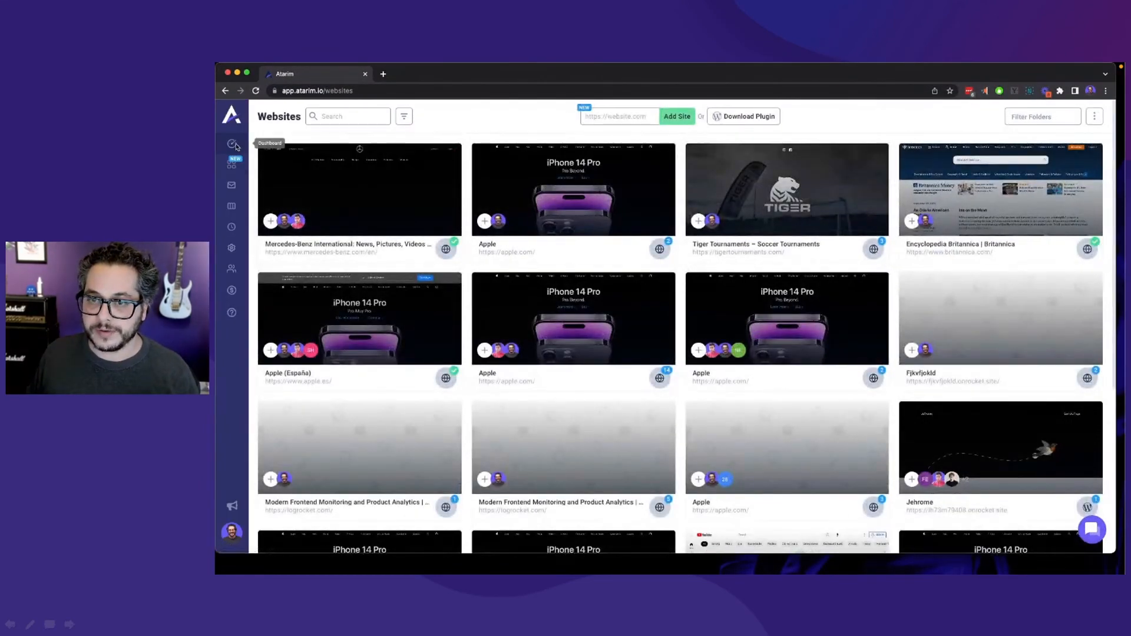
pyautogui.click(233, 145)
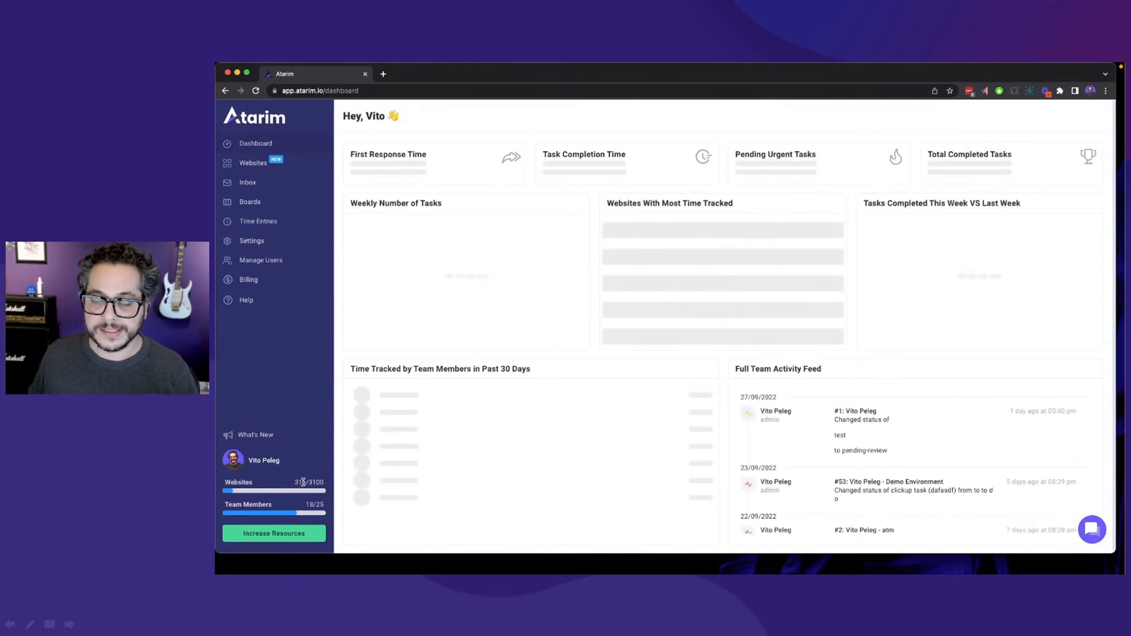
# Step: Open the Websites overview and look through the site cards to see how many sites are mixed together
pyautogui.click(255, 165)
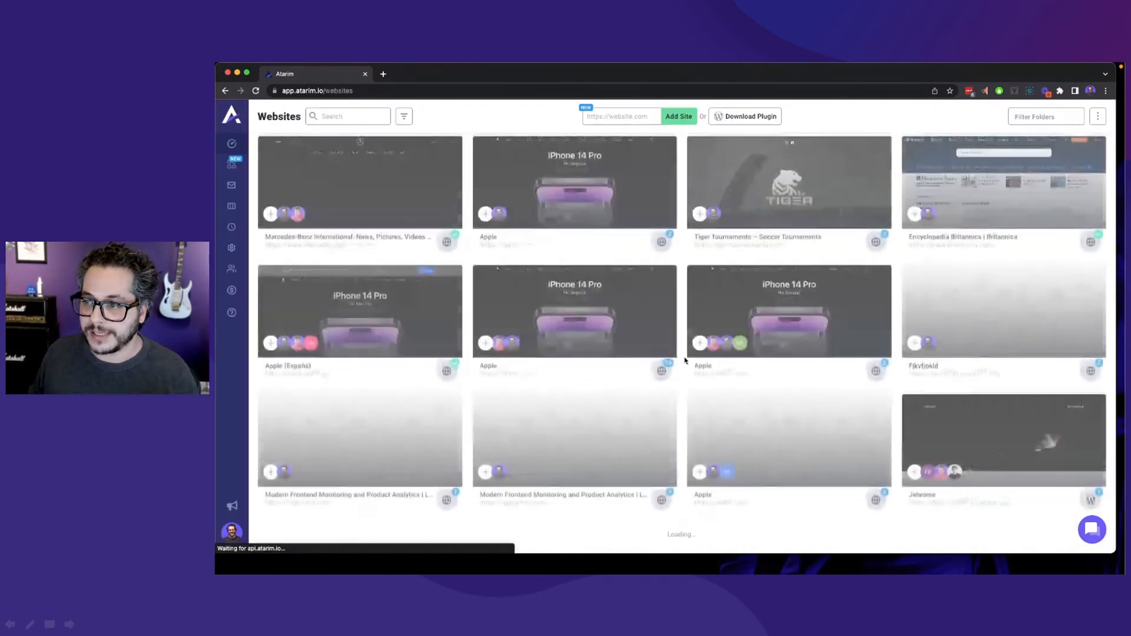
pyautogui.scroll(-5, 754, 354)
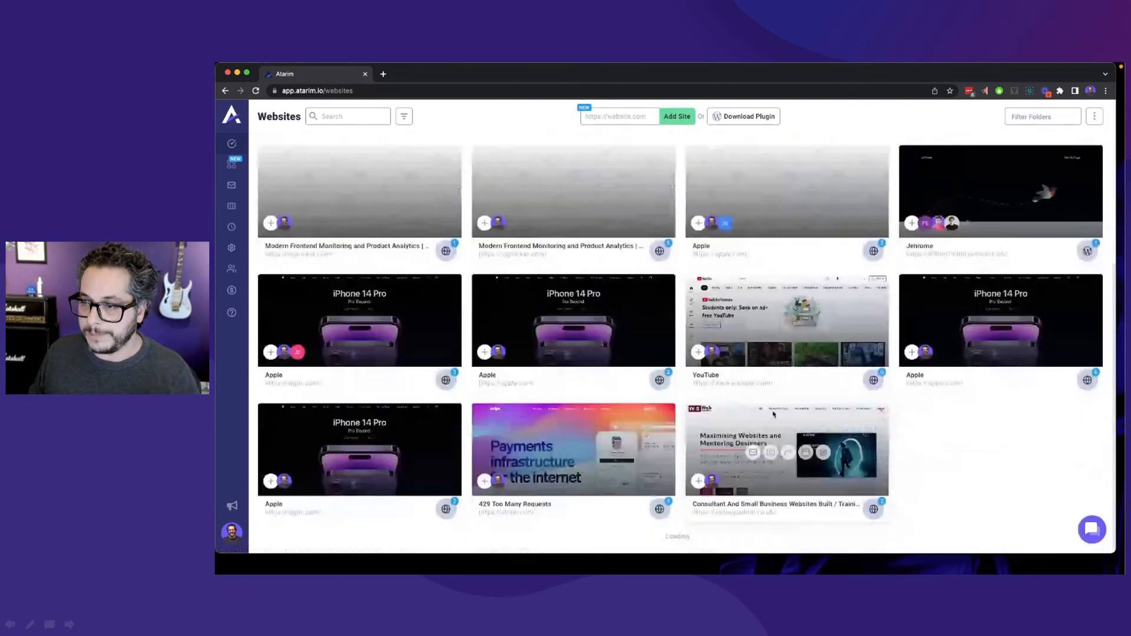
pyautogui.scroll(-5, 774, 414)
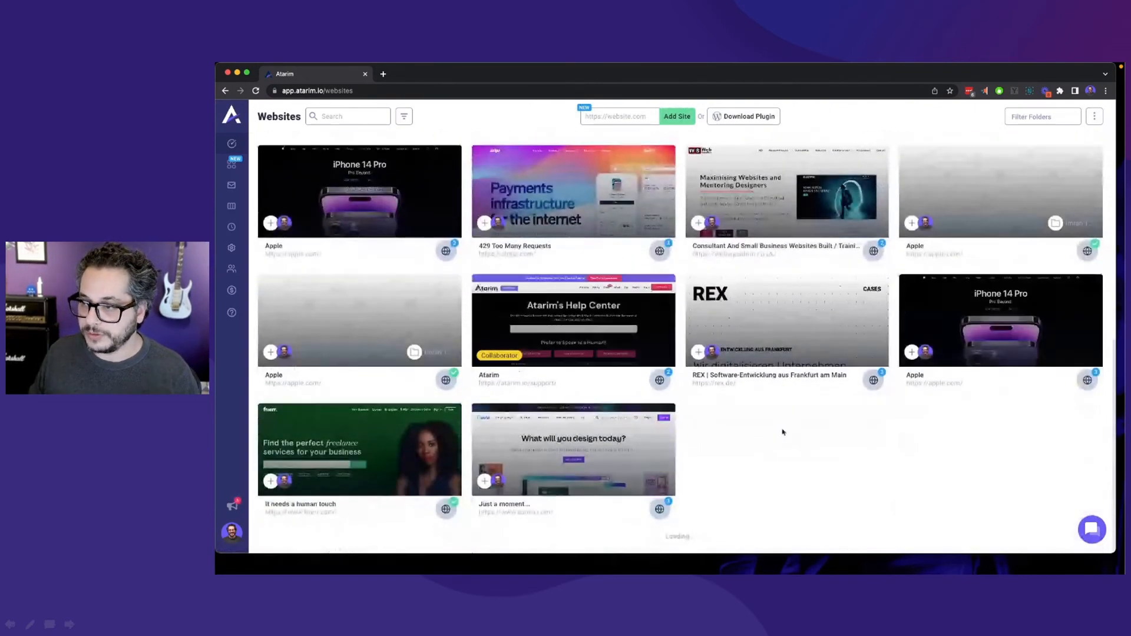
pyautogui.moveTo(809, 375)
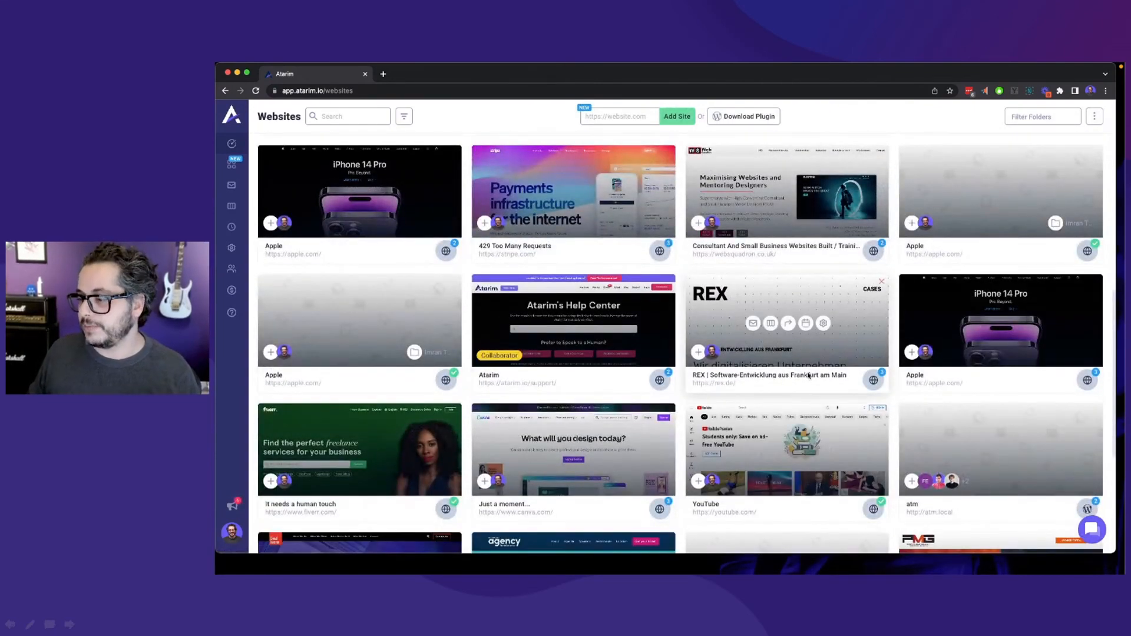
pyautogui.scroll(-3, 809, 376)
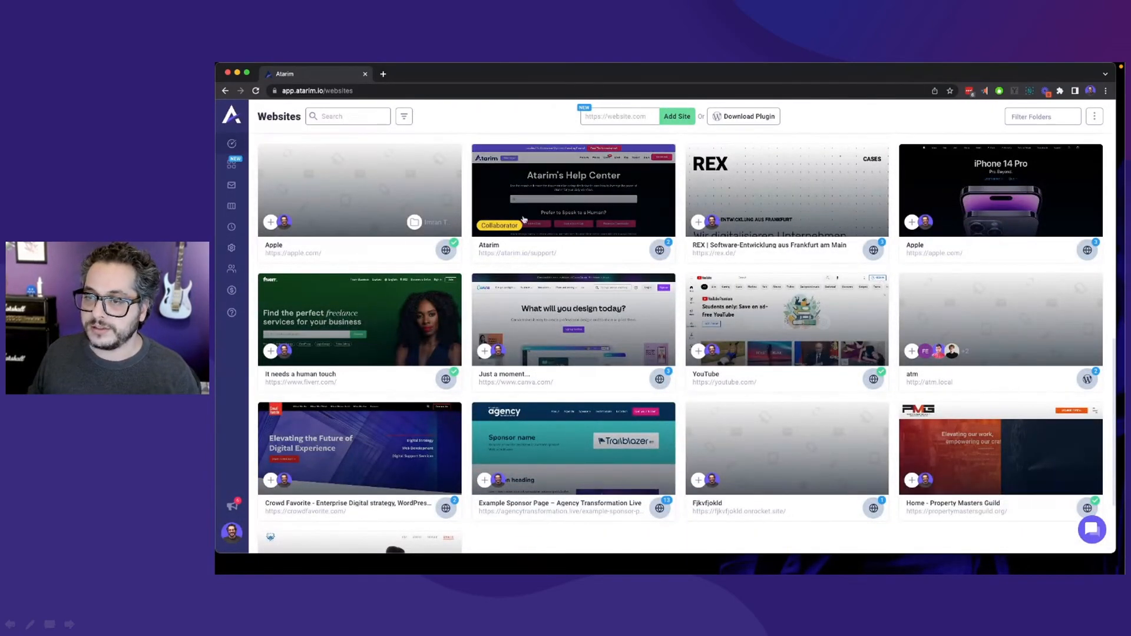
pyautogui.moveTo(846, 307)
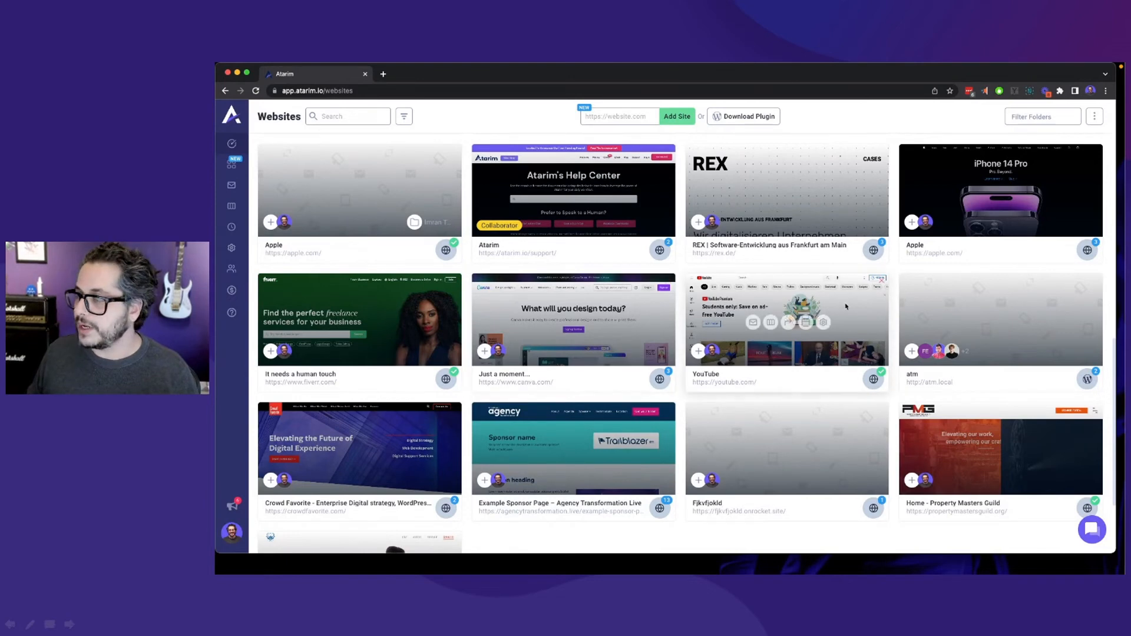
# Step: Start a new folder named Client Batch A, assign three administrators to it and continue to the asset selection
pyautogui.click(1094, 117)
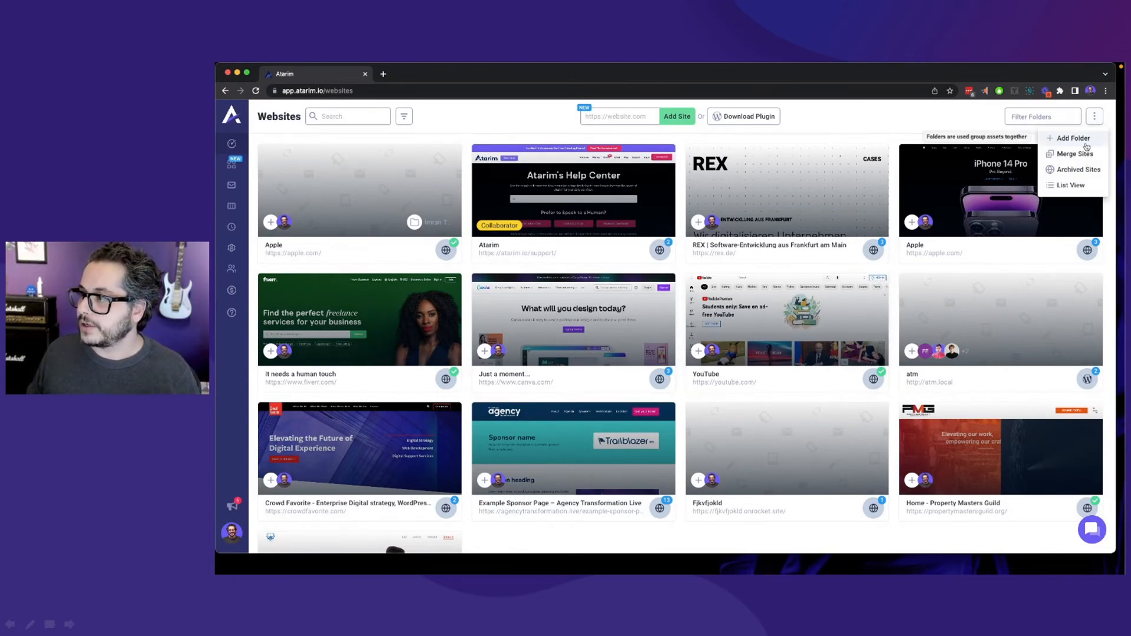
pyautogui.click(1083, 140)
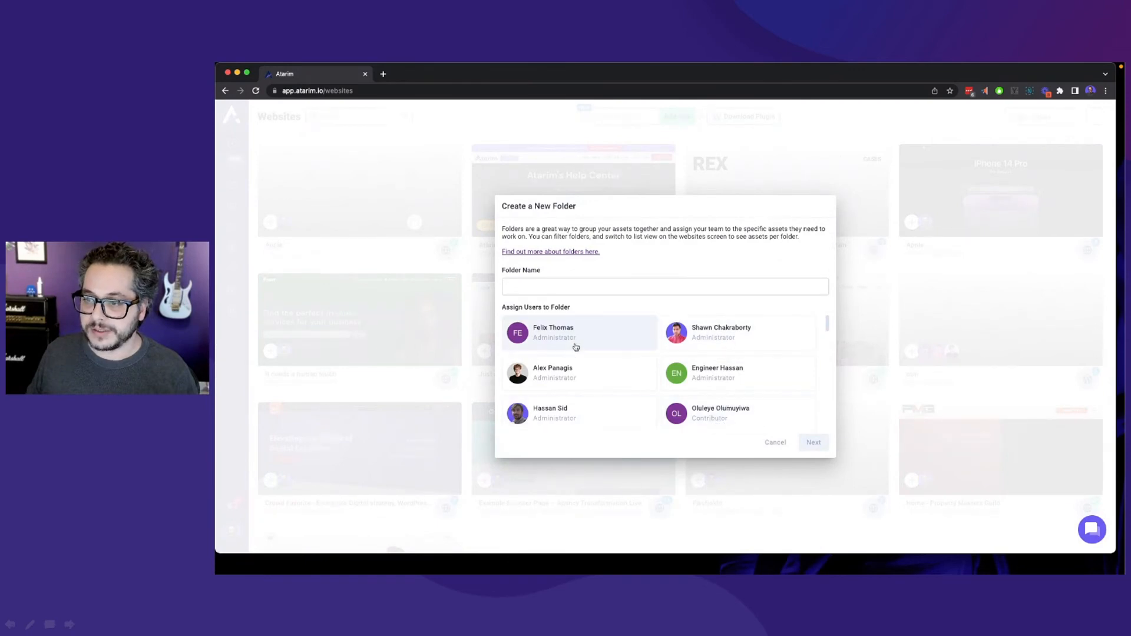
pyautogui.click(568, 288)
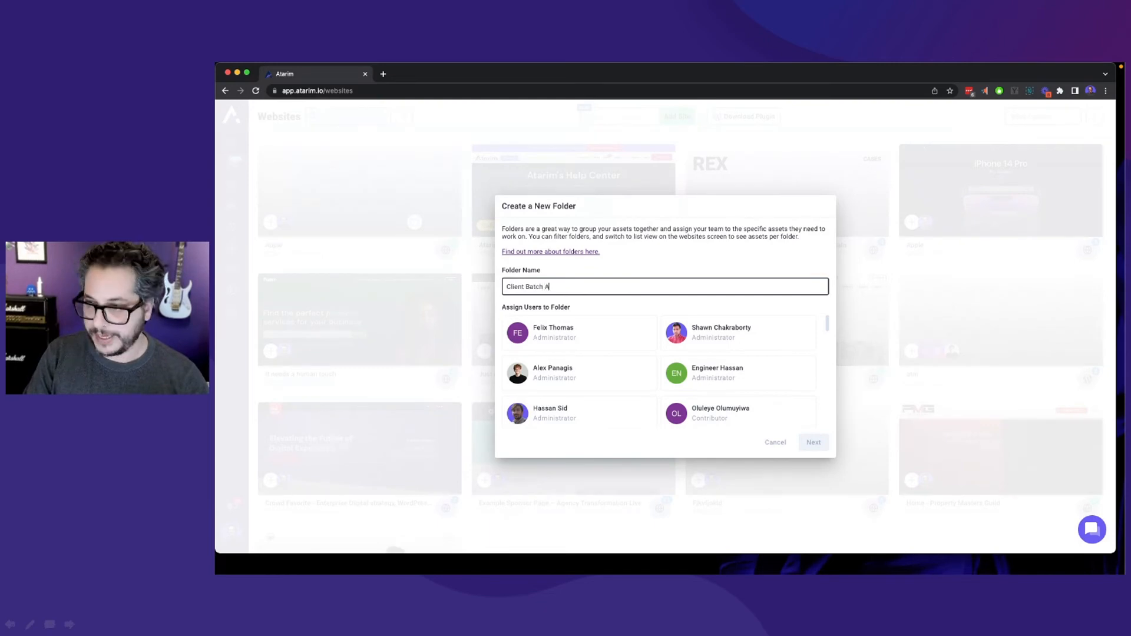
pyautogui.click(589, 339)
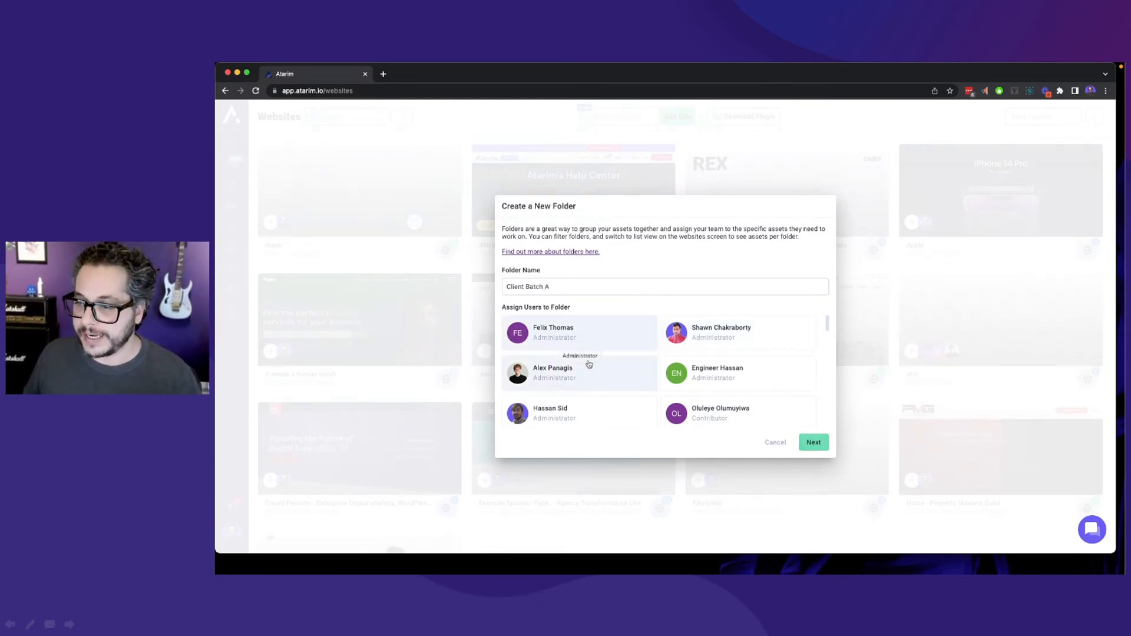
pyautogui.click(731, 374)
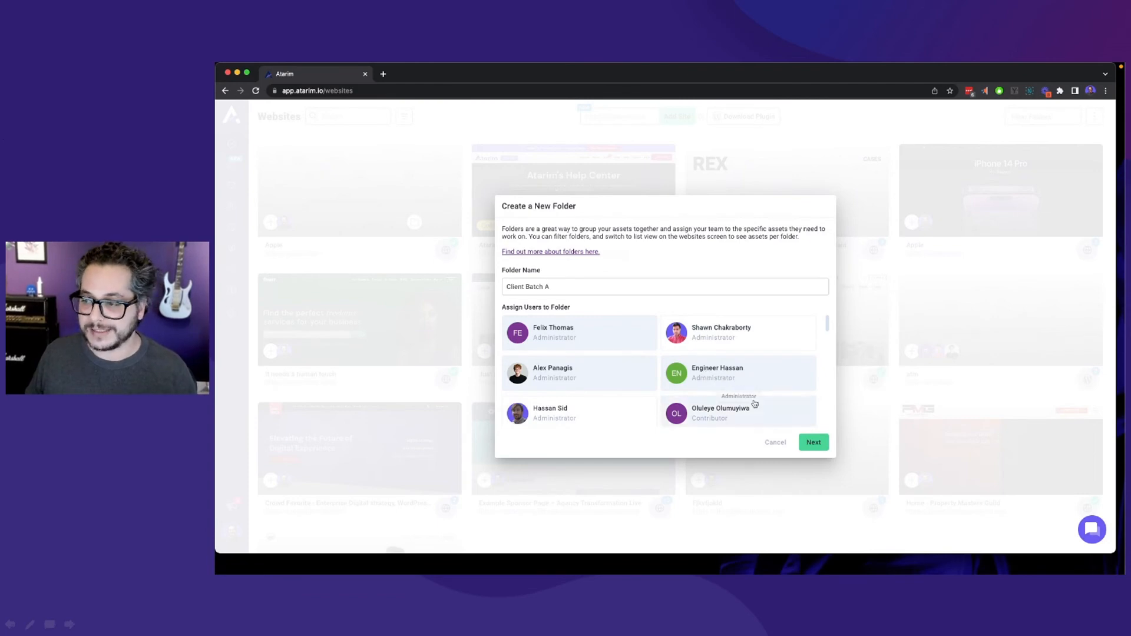
pyautogui.click(814, 442)
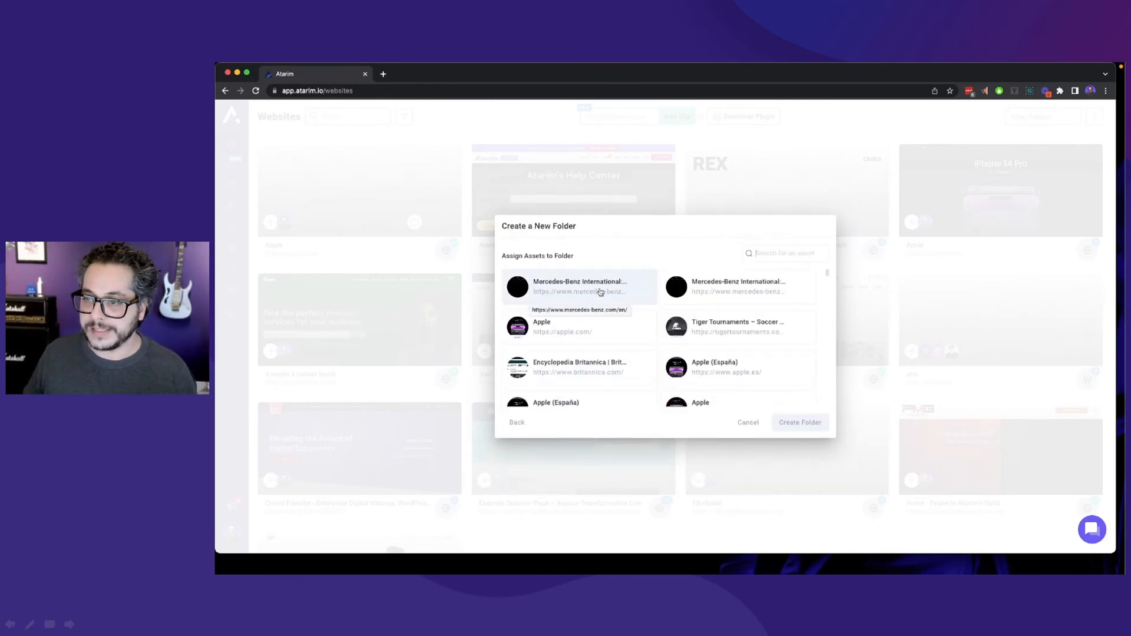
# Step: Assign both Mercedes-Benz sites, Apple, Tiger Tournaments, Encyclopedia Britannica and the first Apple (España) site to the folder and create it
pyautogui.click(626, 295)
pyautogui.click(732, 298)
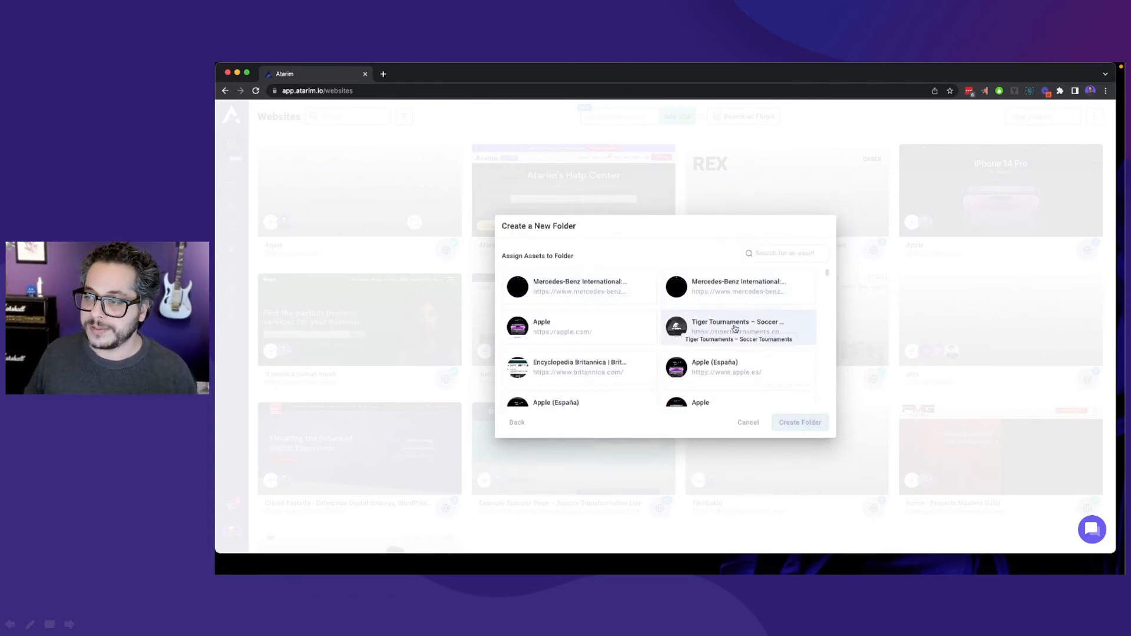
pyautogui.click(735, 329)
pyautogui.click(613, 339)
pyautogui.click(616, 296)
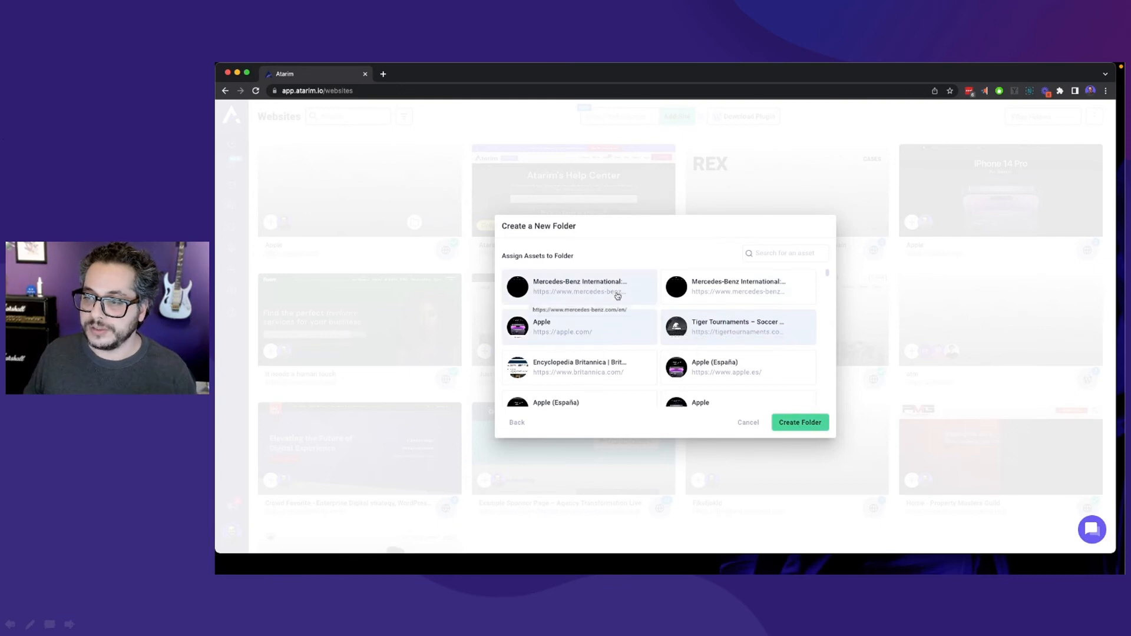
pyautogui.click(713, 296)
pyautogui.click(631, 379)
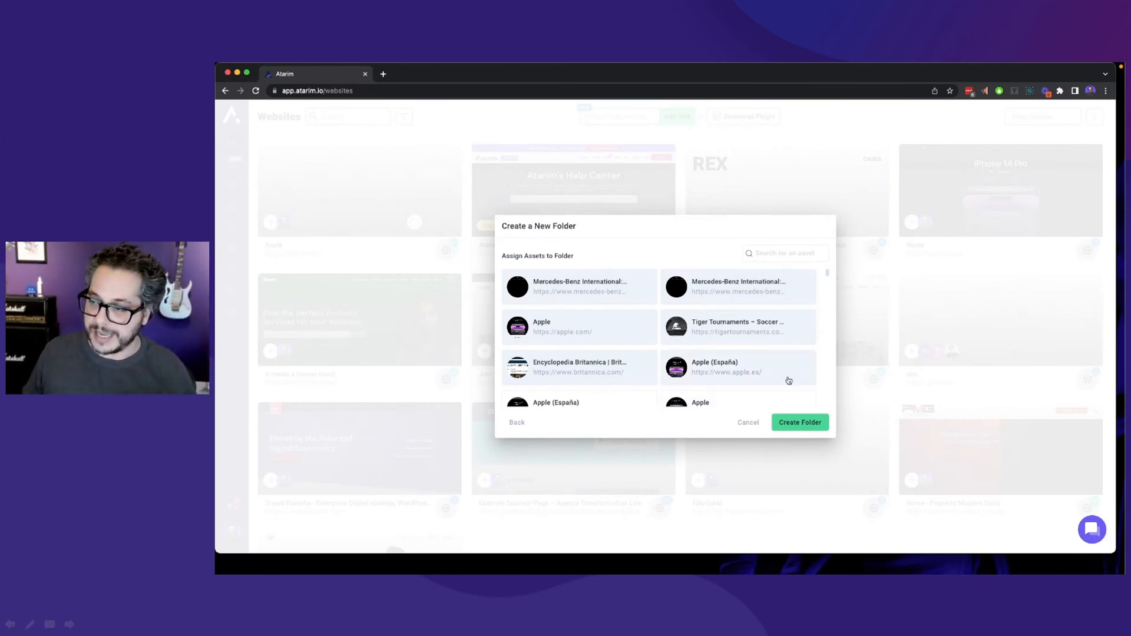
pyautogui.click(800, 423)
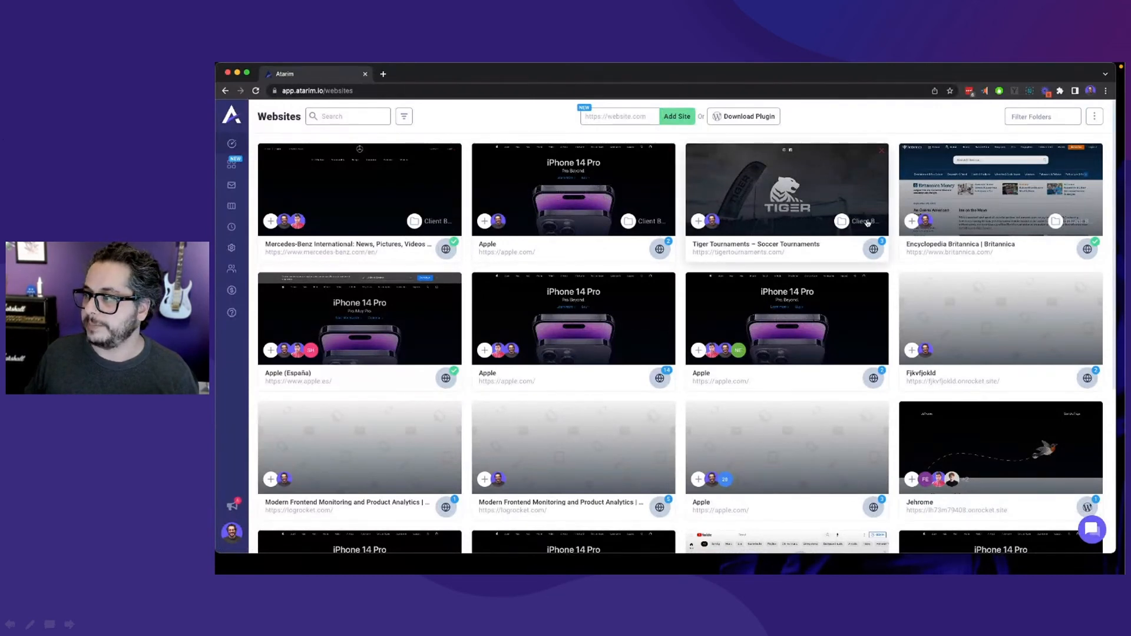
# Step: Switch the websites to list view and collapse the folder groups one by one, from the first folder down to Shops
pyautogui.click(1096, 118)
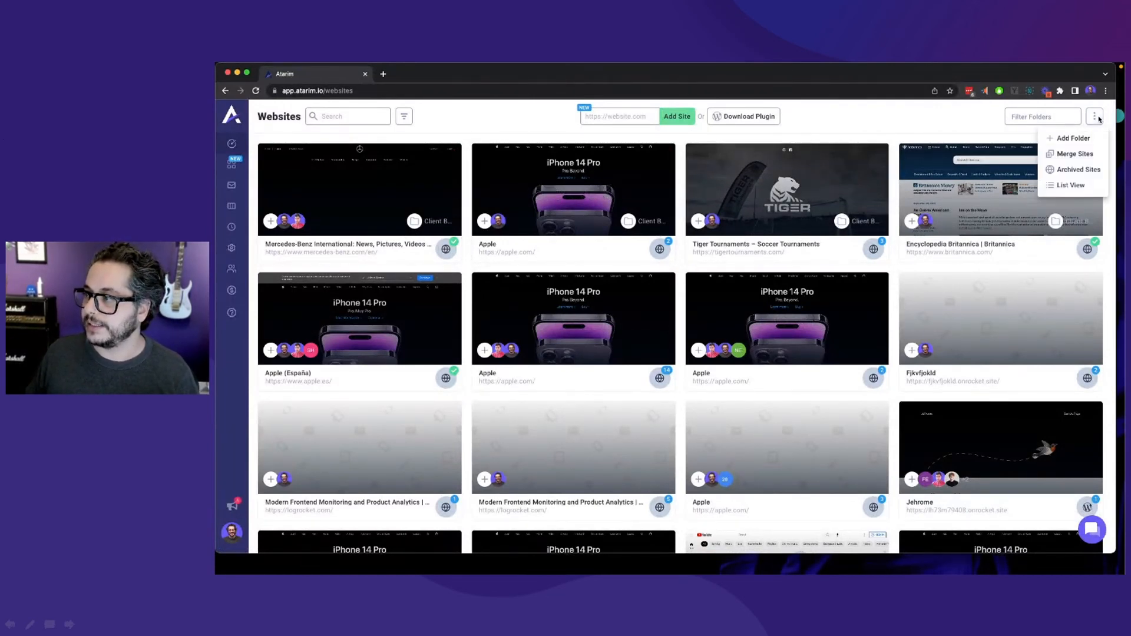
pyautogui.click(1071, 186)
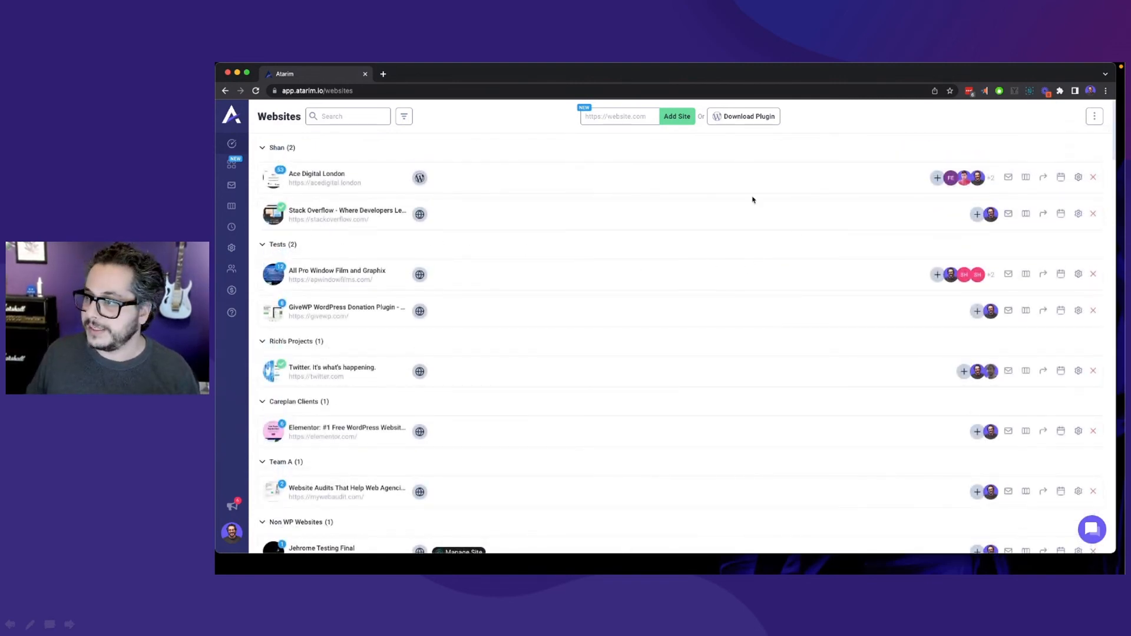
pyautogui.click(275, 149)
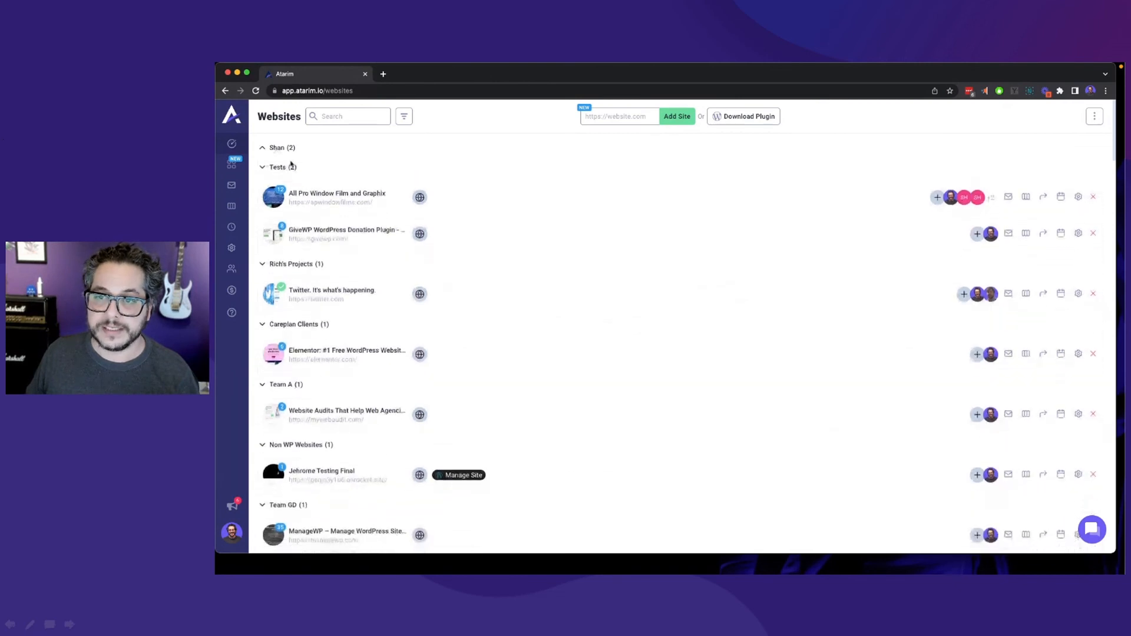
pyautogui.click(283, 166)
pyautogui.click(289, 186)
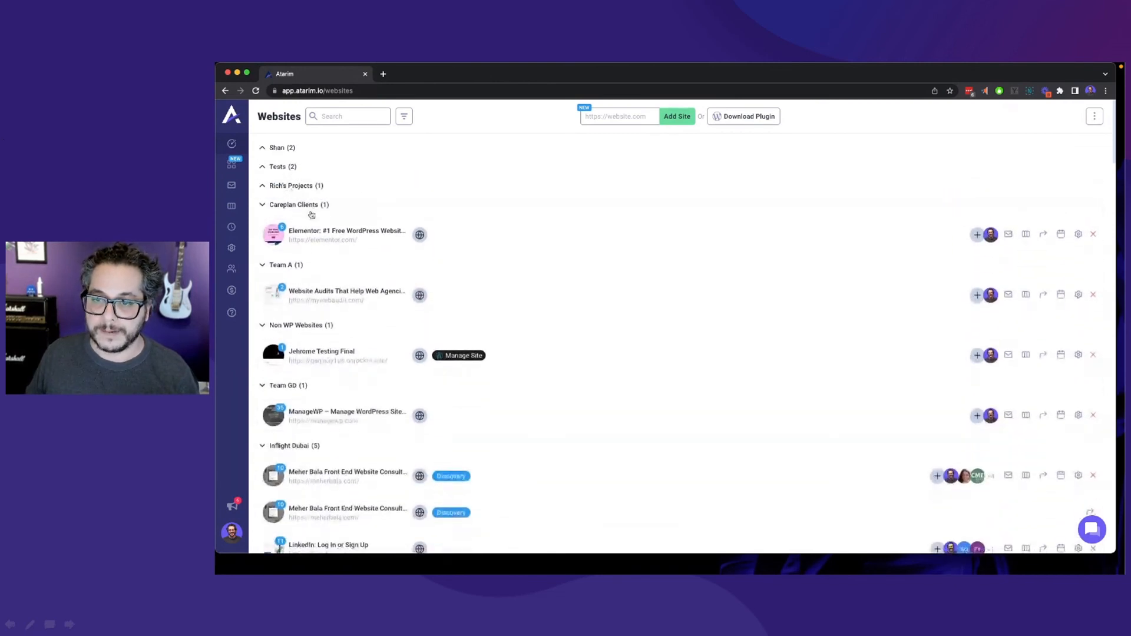
pyautogui.click(291, 206)
pyautogui.click(283, 224)
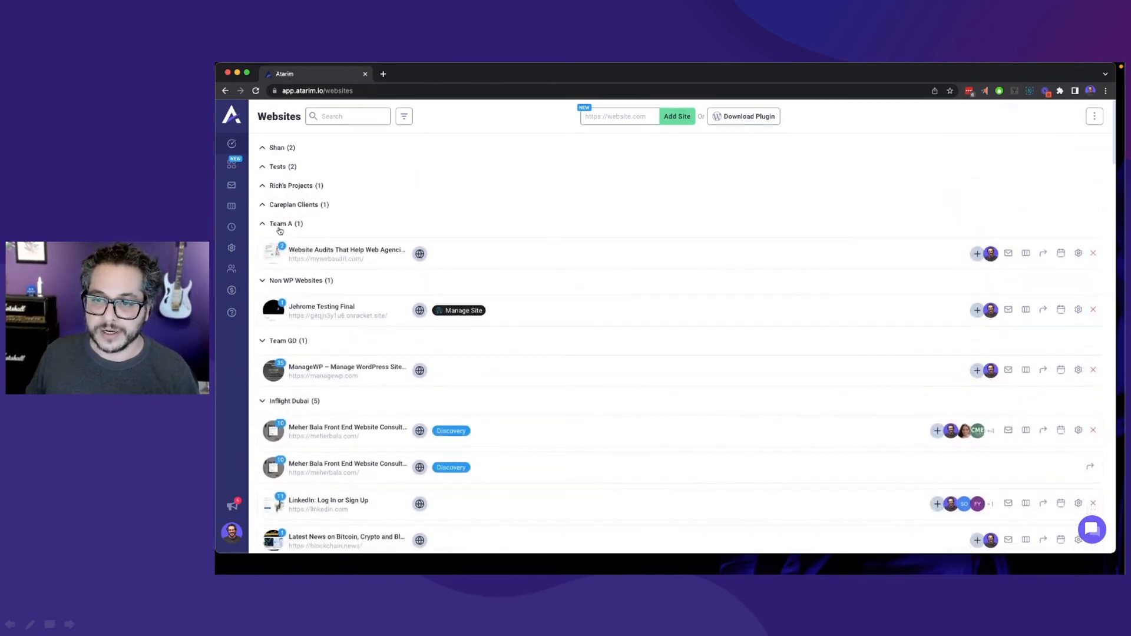
pyautogui.click(289, 243)
pyautogui.click(286, 263)
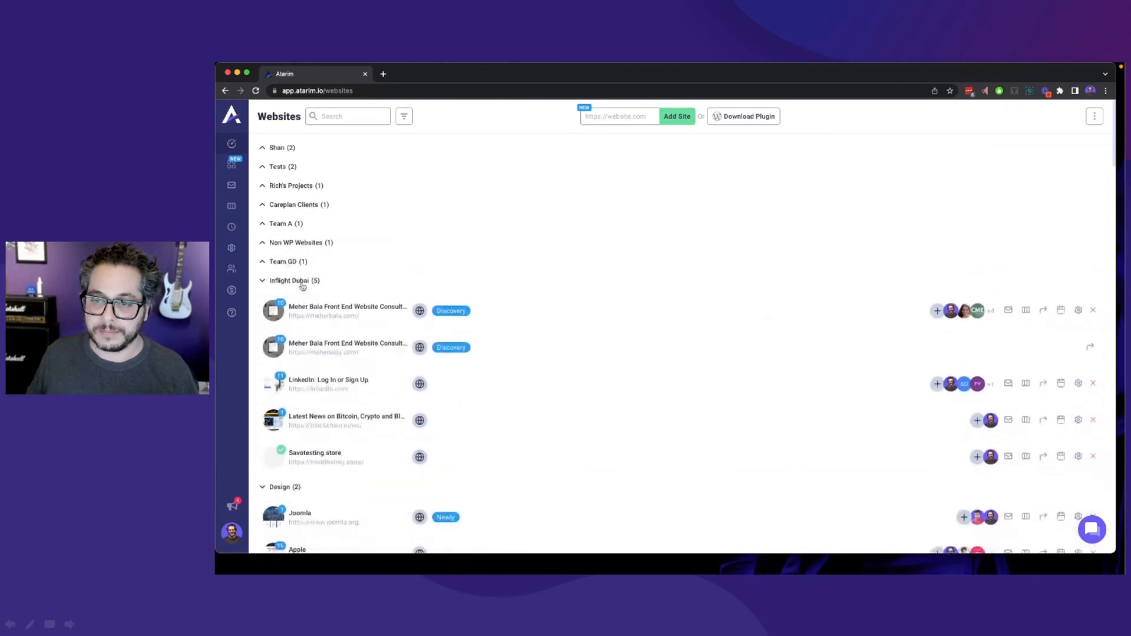
pyautogui.click(288, 281)
pyautogui.click(287, 301)
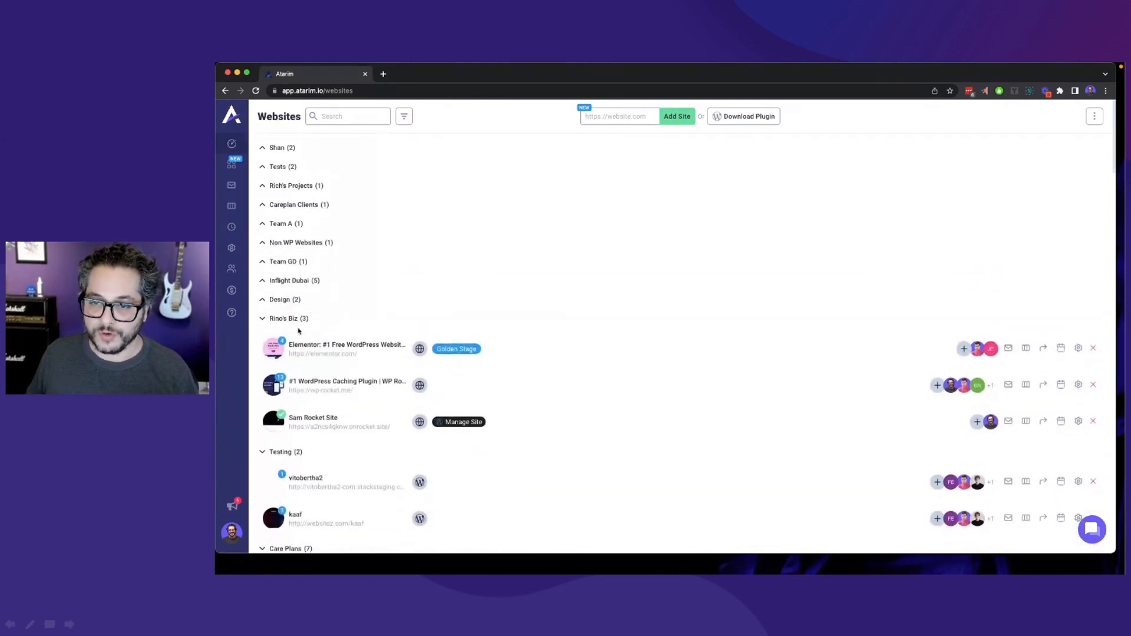
pyautogui.click(287, 319)
pyautogui.click(287, 338)
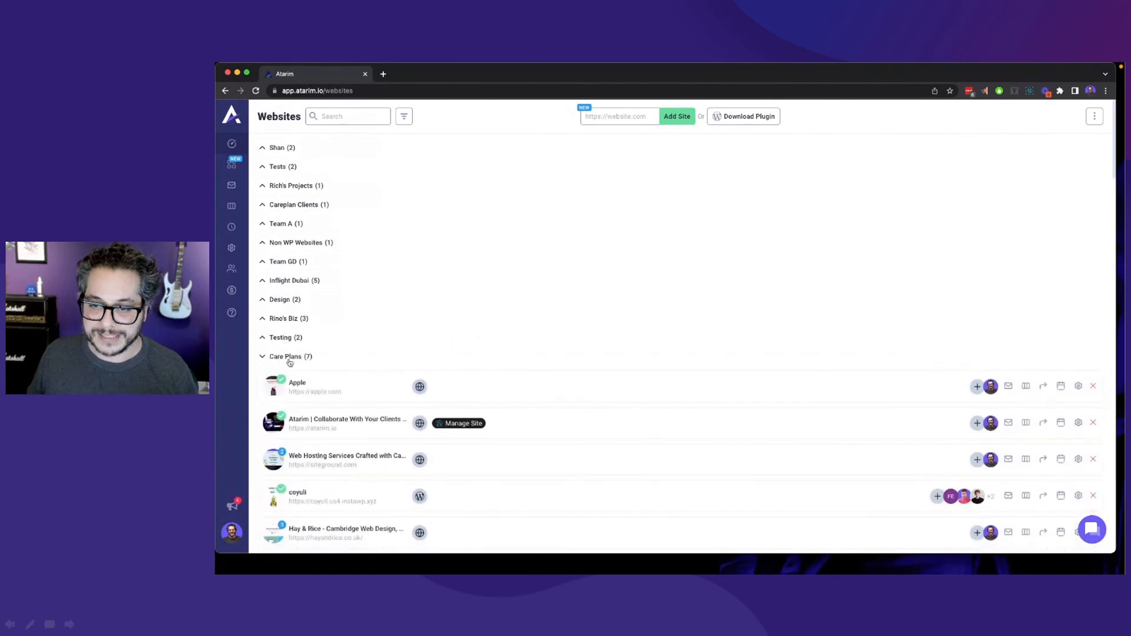
pyautogui.click(287, 357)
pyautogui.click(280, 376)
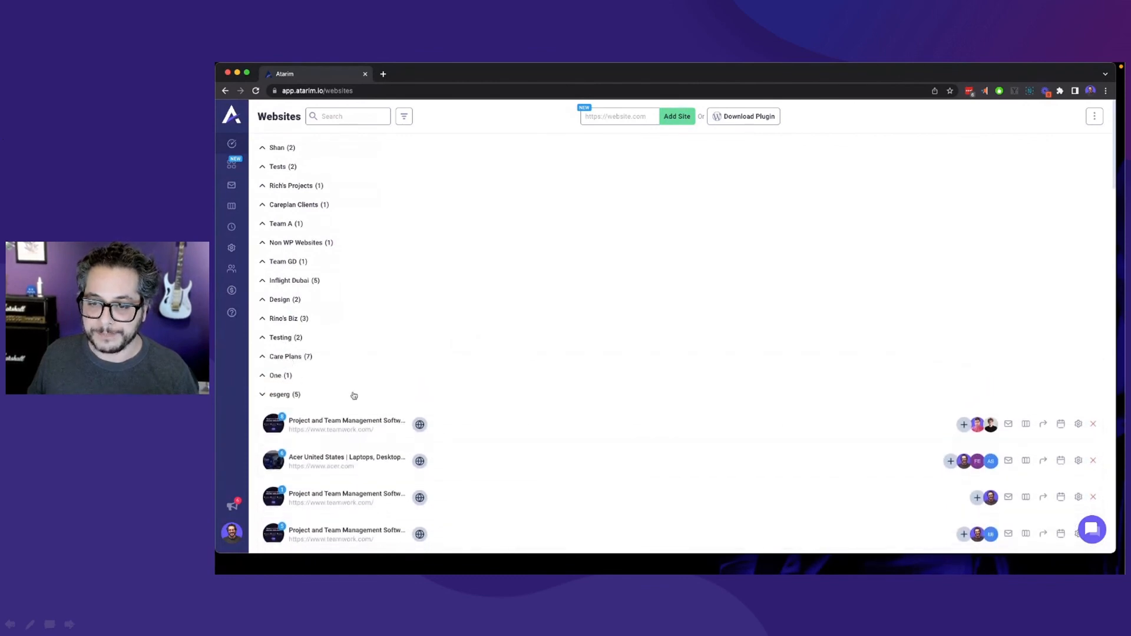
pyautogui.click(287, 394)
pyautogui.scroll(-1, 396, 386)
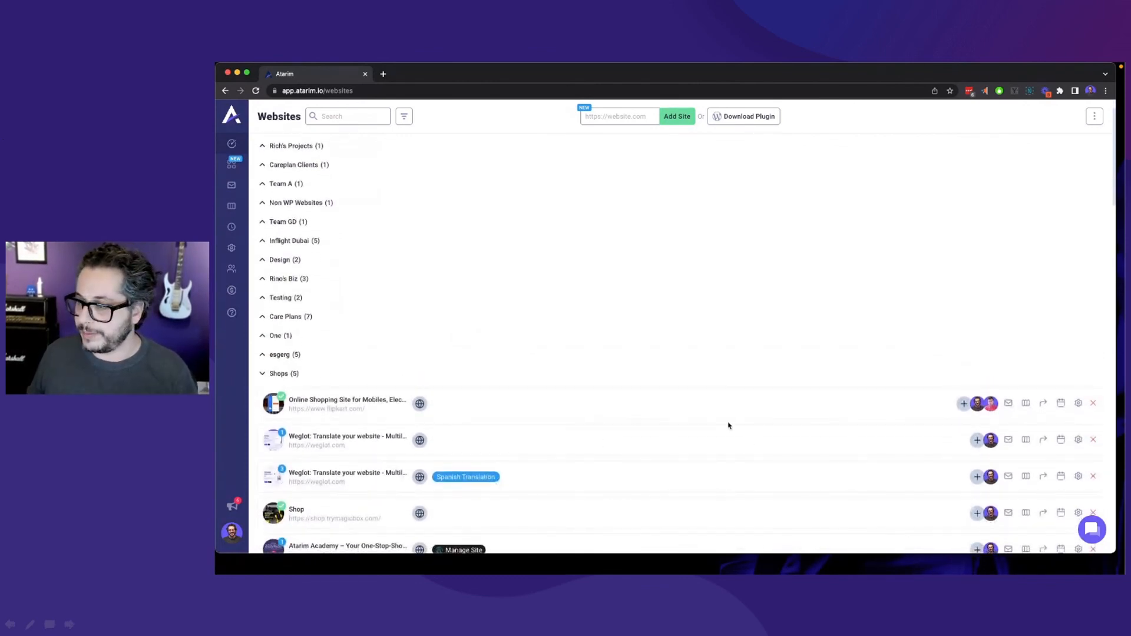
pyautogui.click(289, 376)
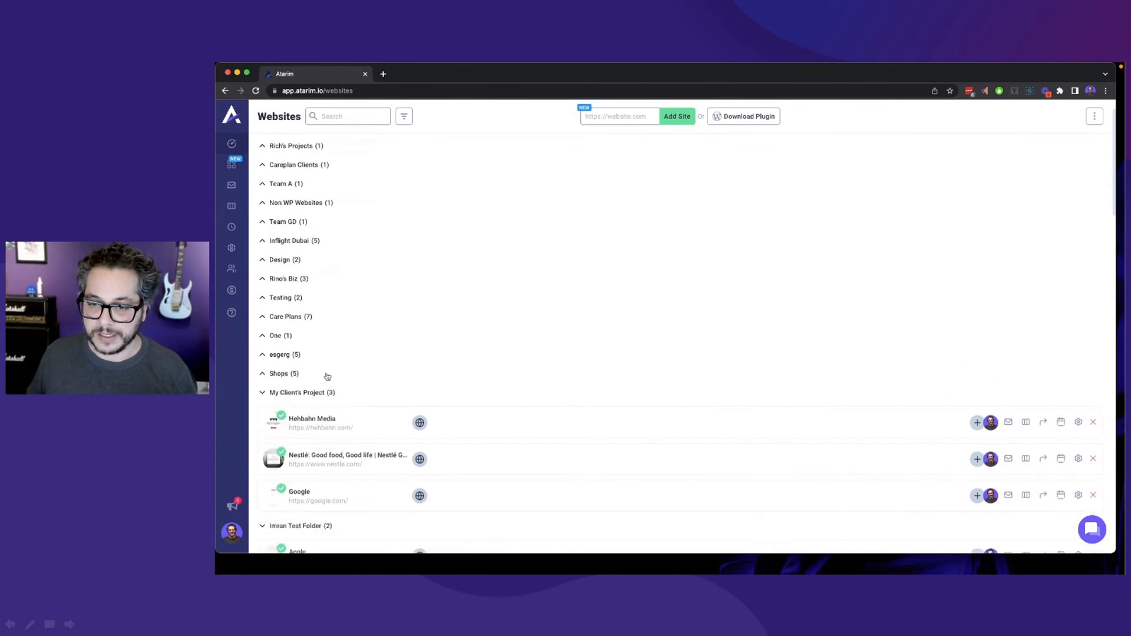